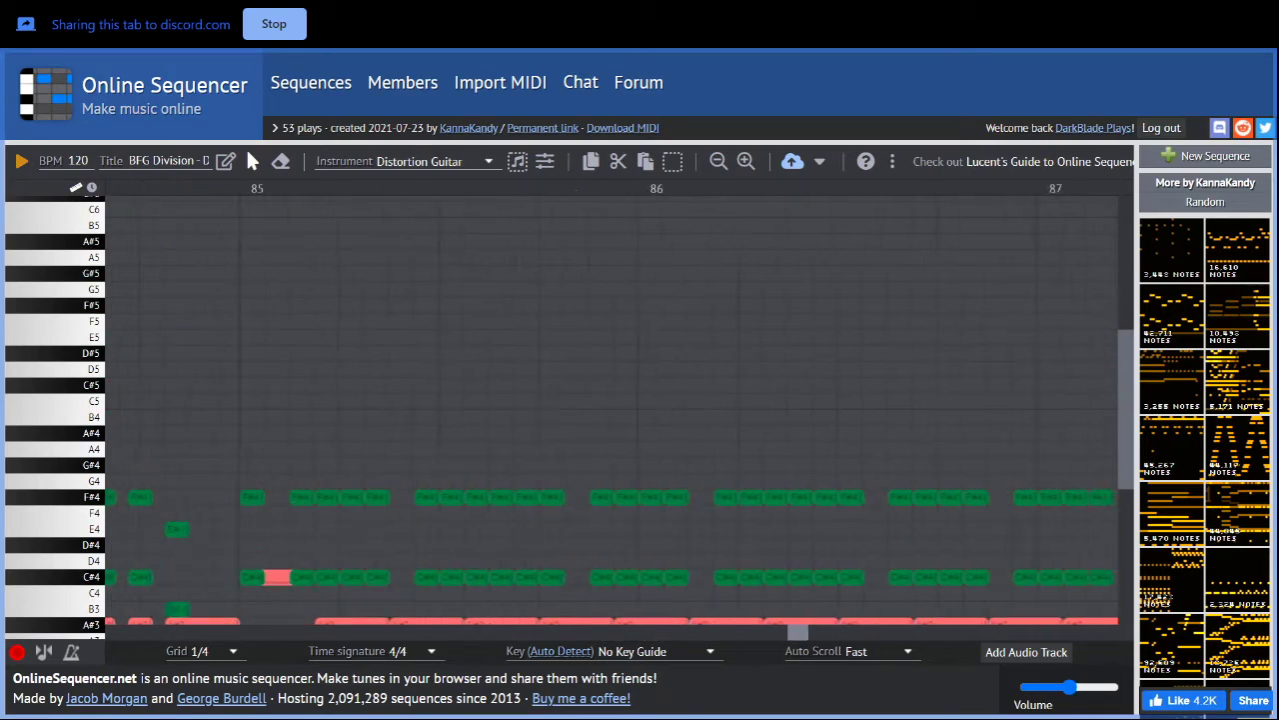
# - Listen to the passage of the BFG Division sequence from about bar 109 to bar 112
pyautogui.moveTo(1077, 632); pyautogui.dragTo(985, 632)
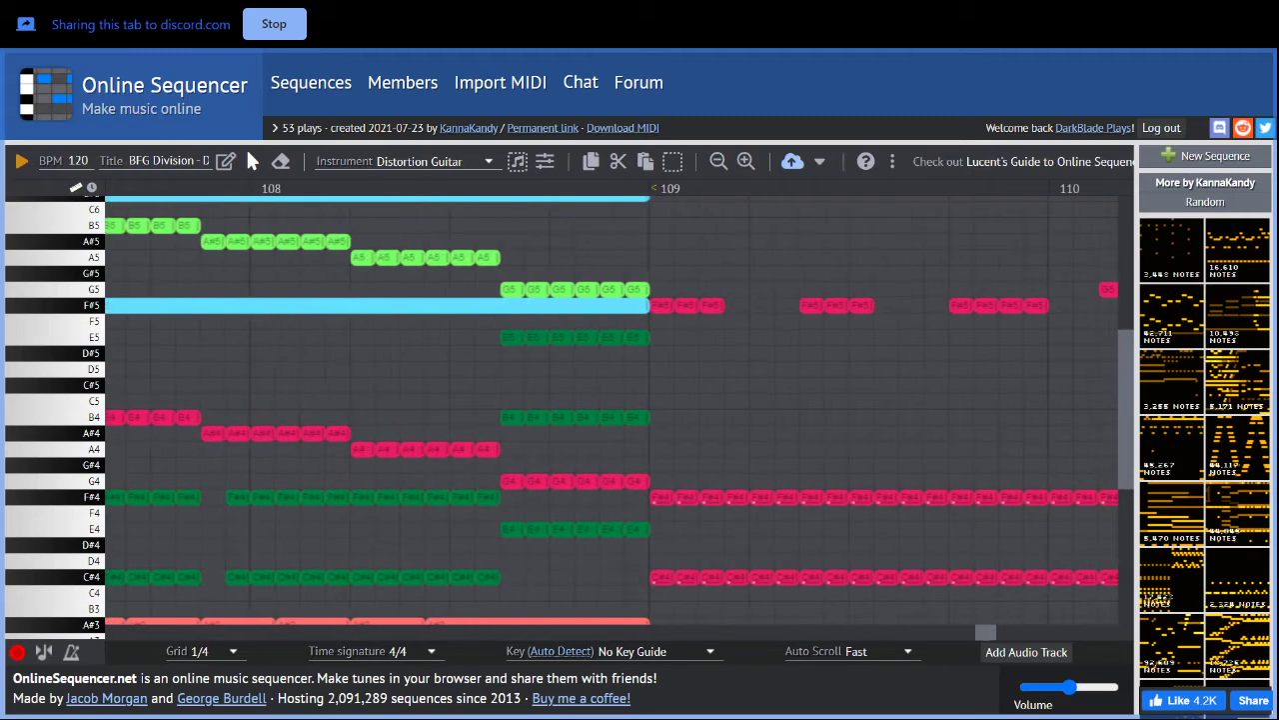
pyautogui.press('space')
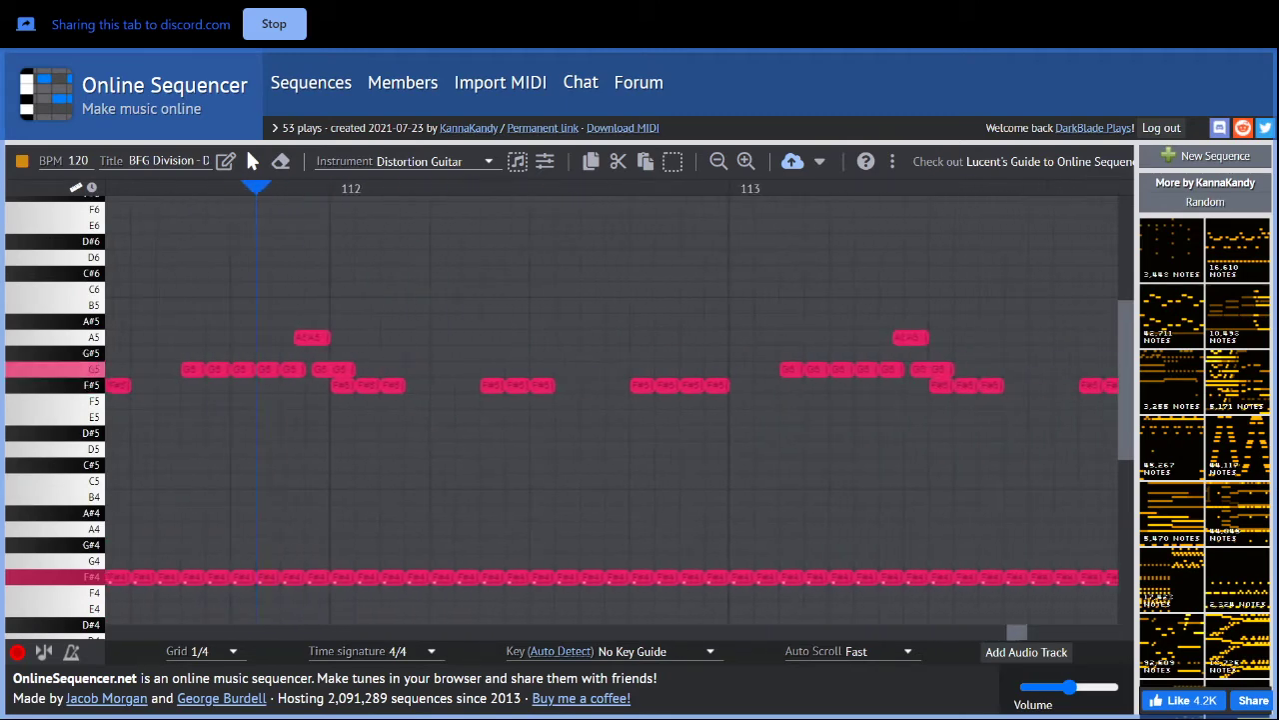
pyautogui.press('space')
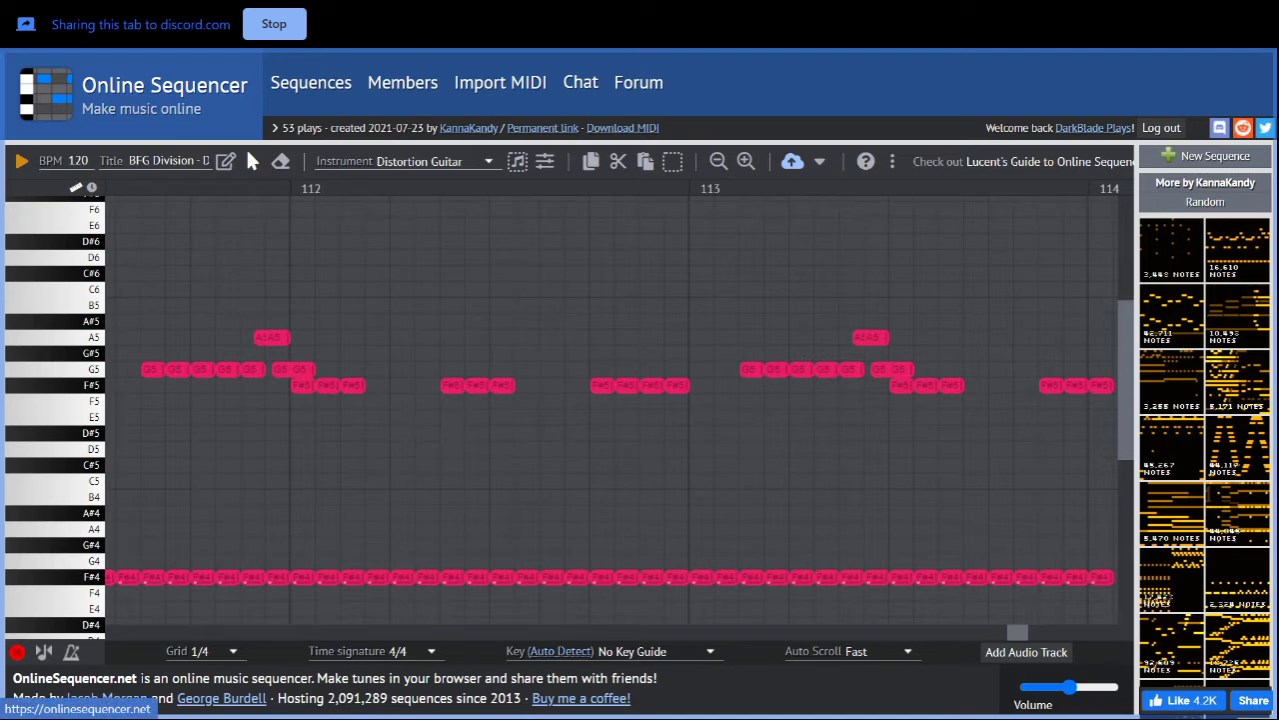
# - Leave the sequence and search the member list for the creator of BFG Division
pyautogui.click(134, 96)
pyautogui.press('Return')
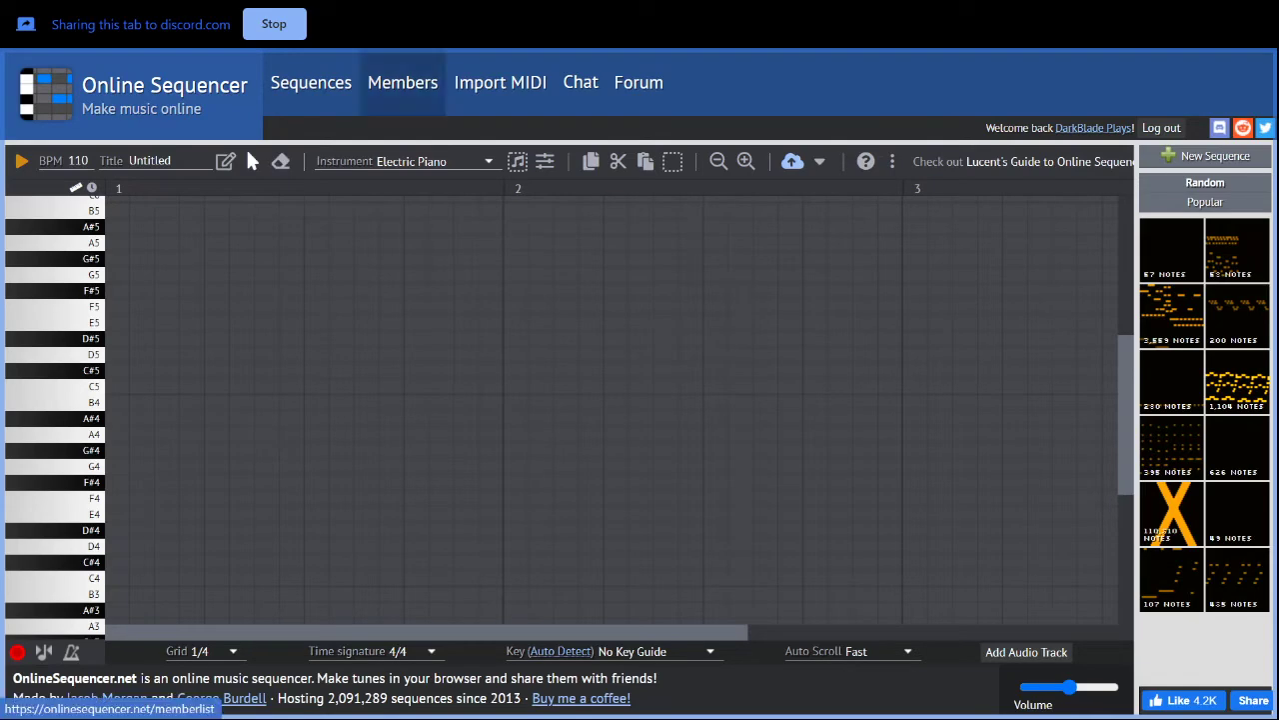
pyautogui.click(403, 83)
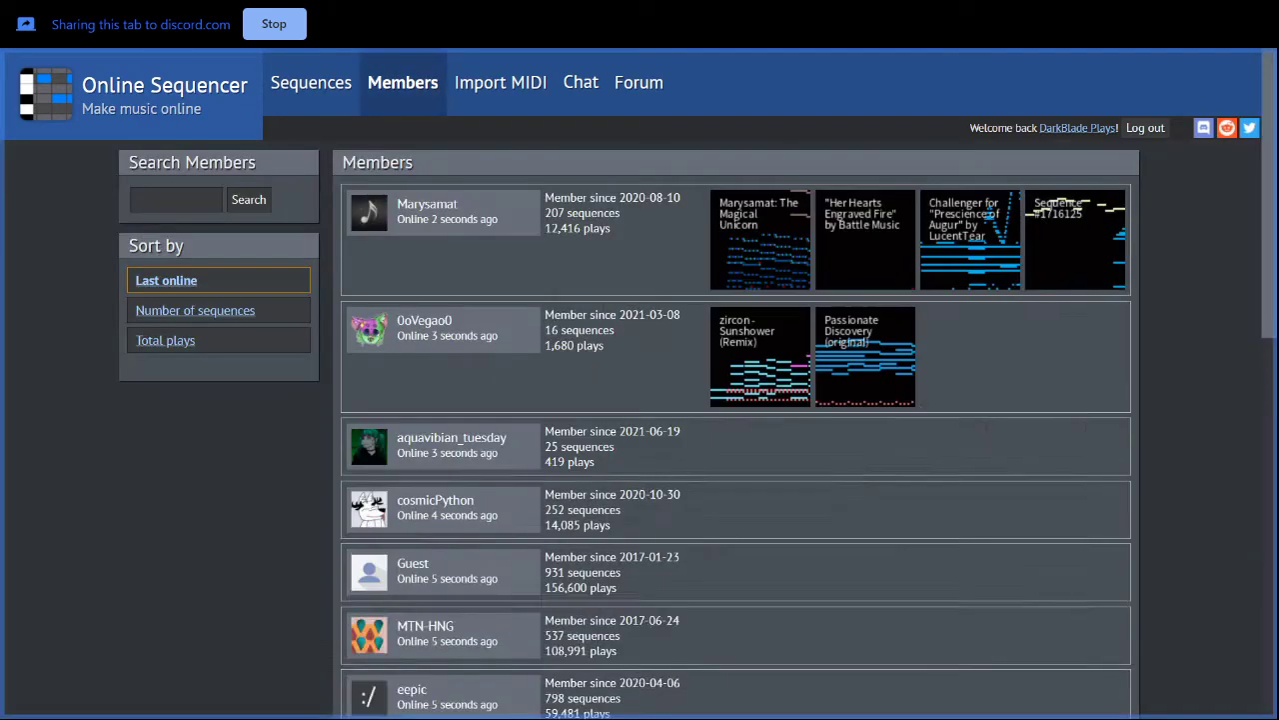
pyautogui.click(176, 199)
pyautogui.press('Down')
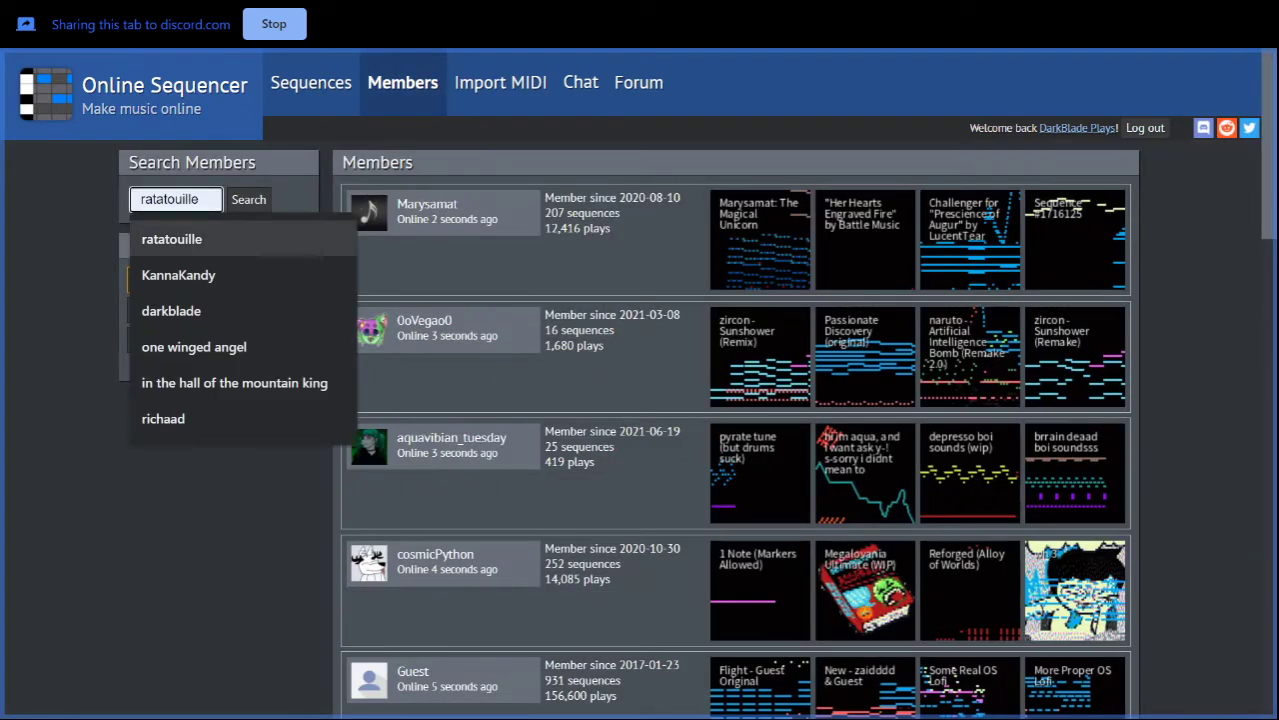
pyautogui.press('Down')
pyautogui.press('Up')
pyautogui.press('Down')
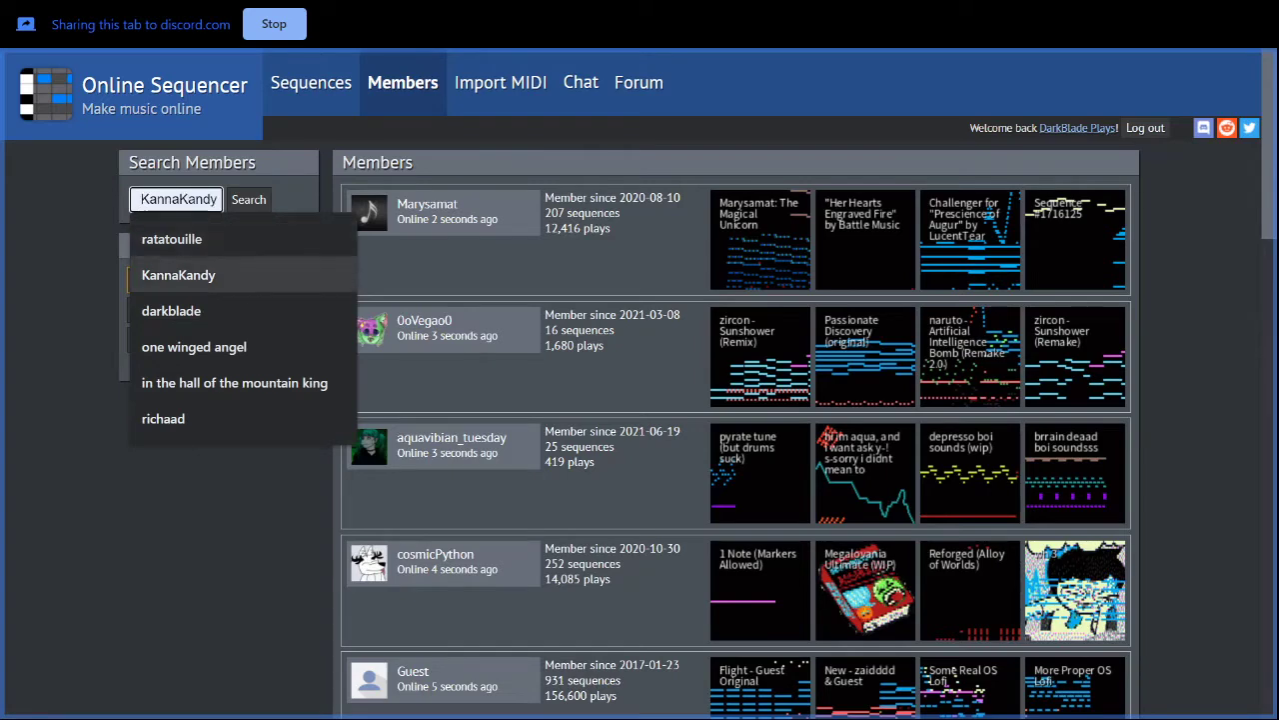
pyautogui.press('Return')
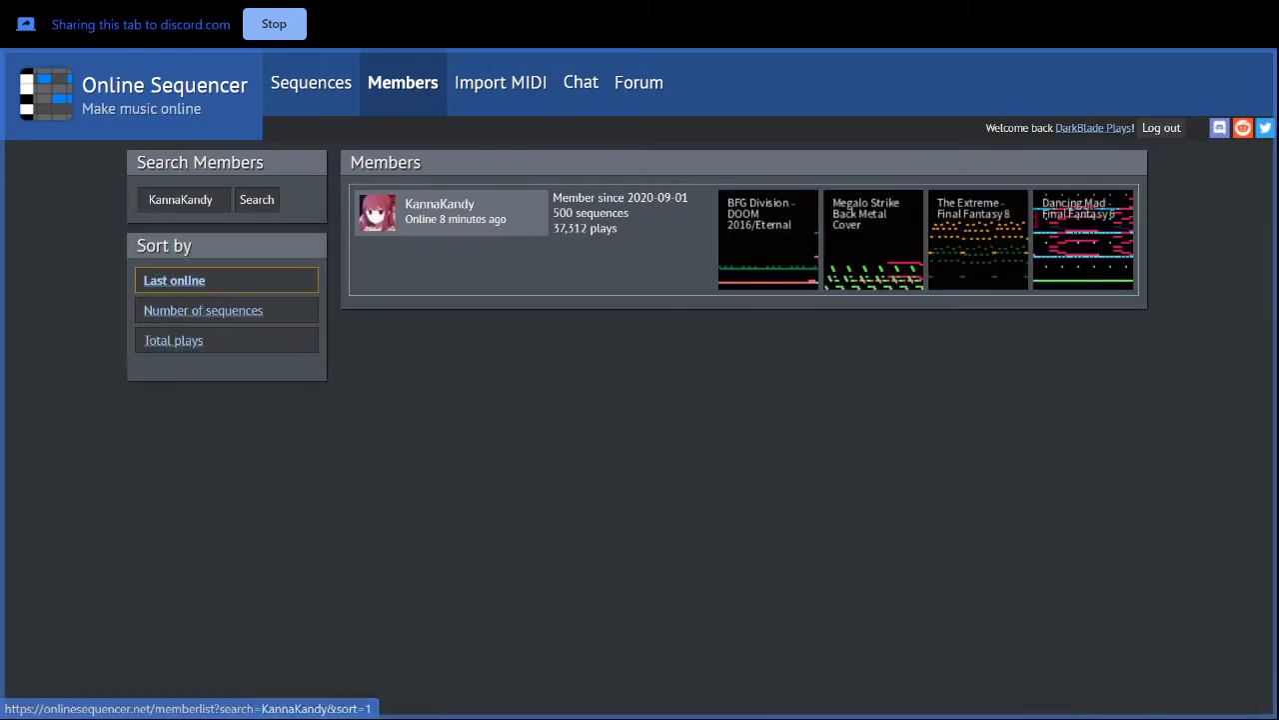
# - Open the creator's BFG Division - DOOM 2016/Eternal sequence and start its playback
pyautogui.click(440, 207)
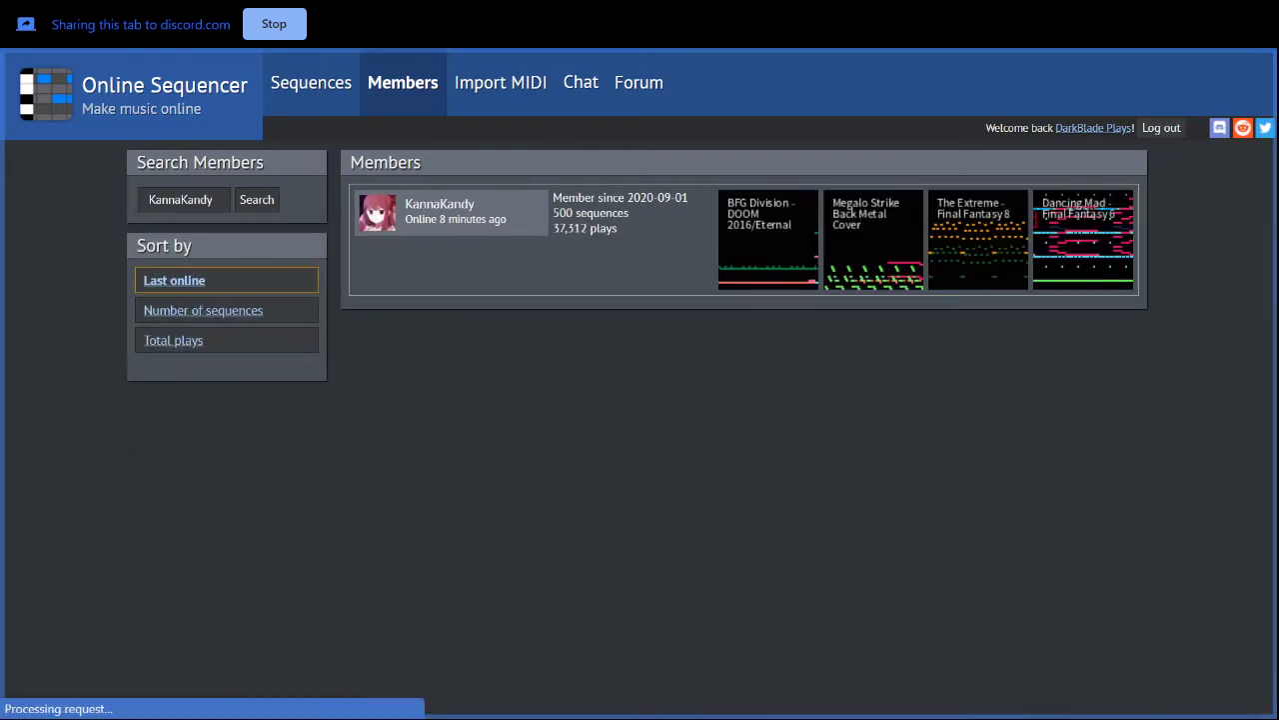
pyautogui.click(395, 232)
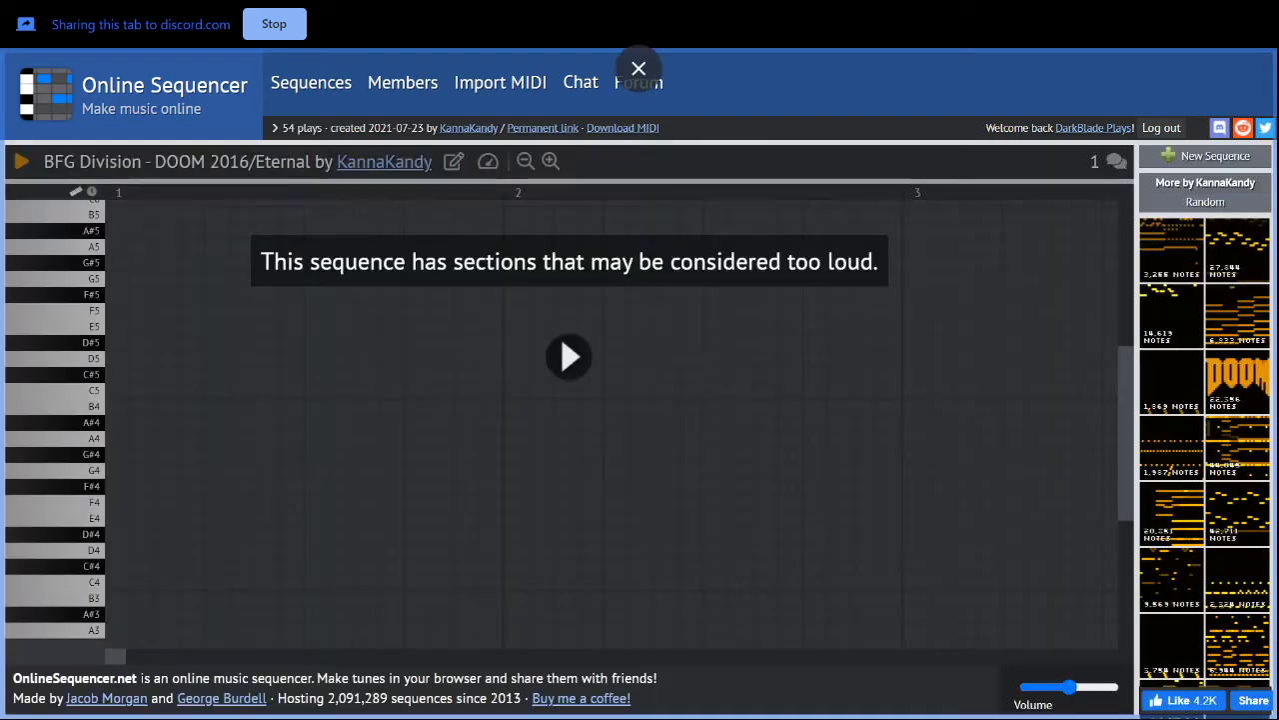
pyautogui.click(569, 357)
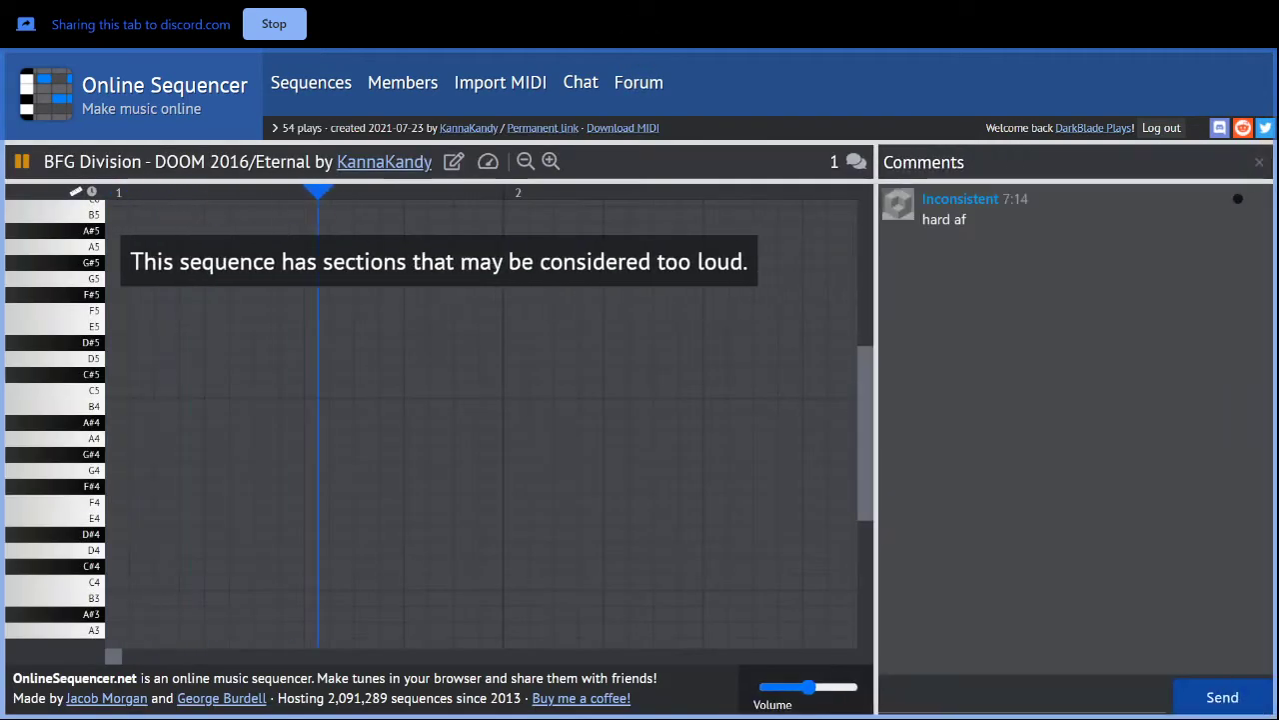
# - Post the comment "lllllllllike" on the BFG Division sequence and close the comments
pyautogui.write('IIIIIIII')
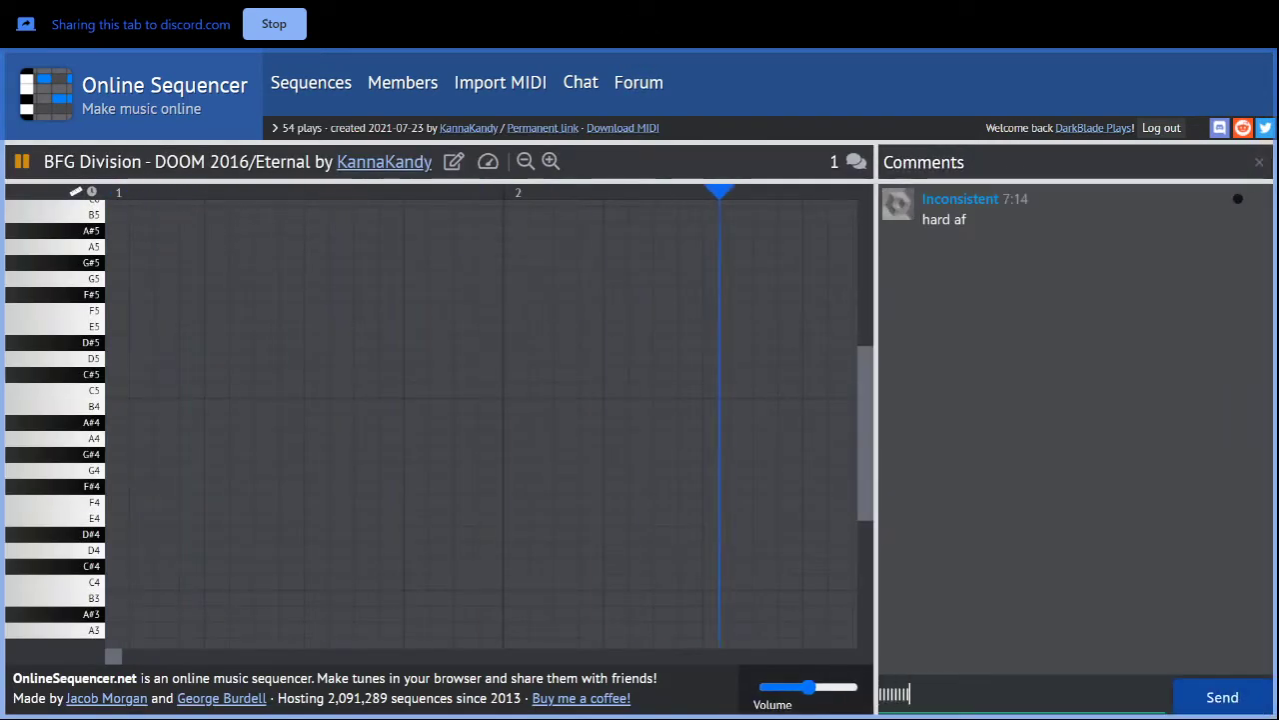
pyautogui.write('like')
pyautogui.press('Return')
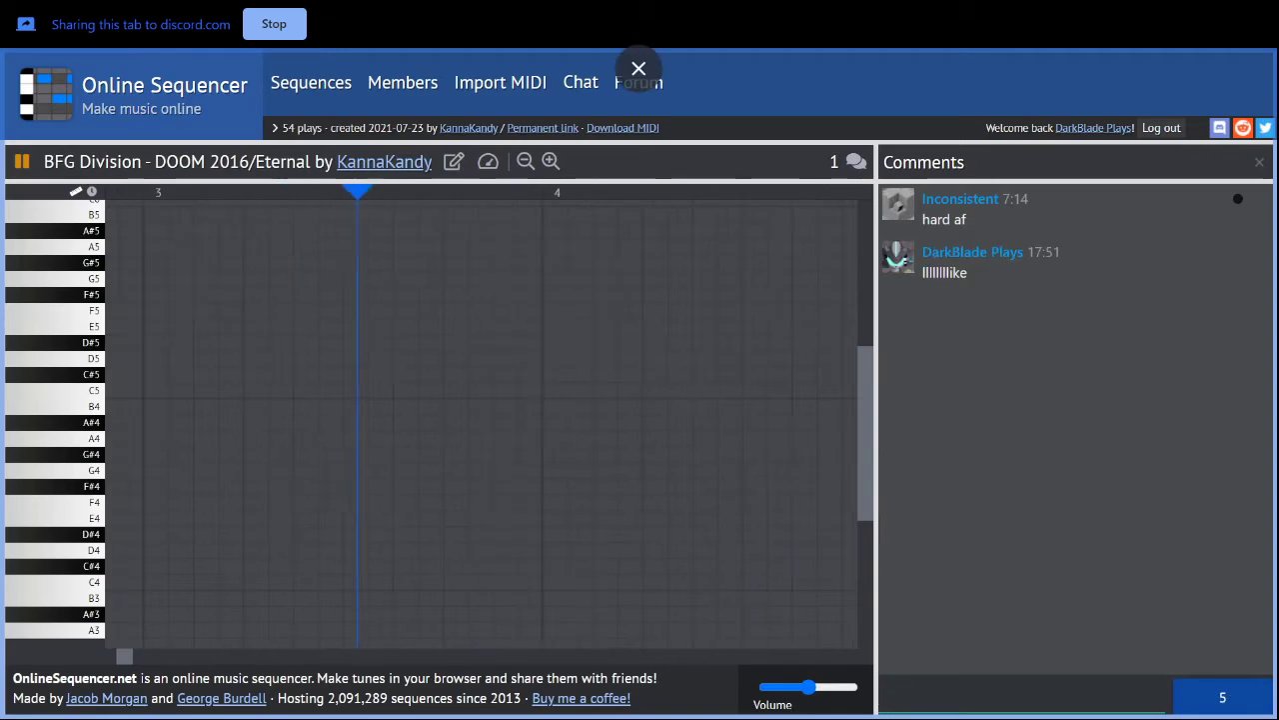
pyautogui.click(1259, 162)
# - Open the Untitled sequence from your own profile, play it, and open it for editing
pyautogui.click(134, 95)
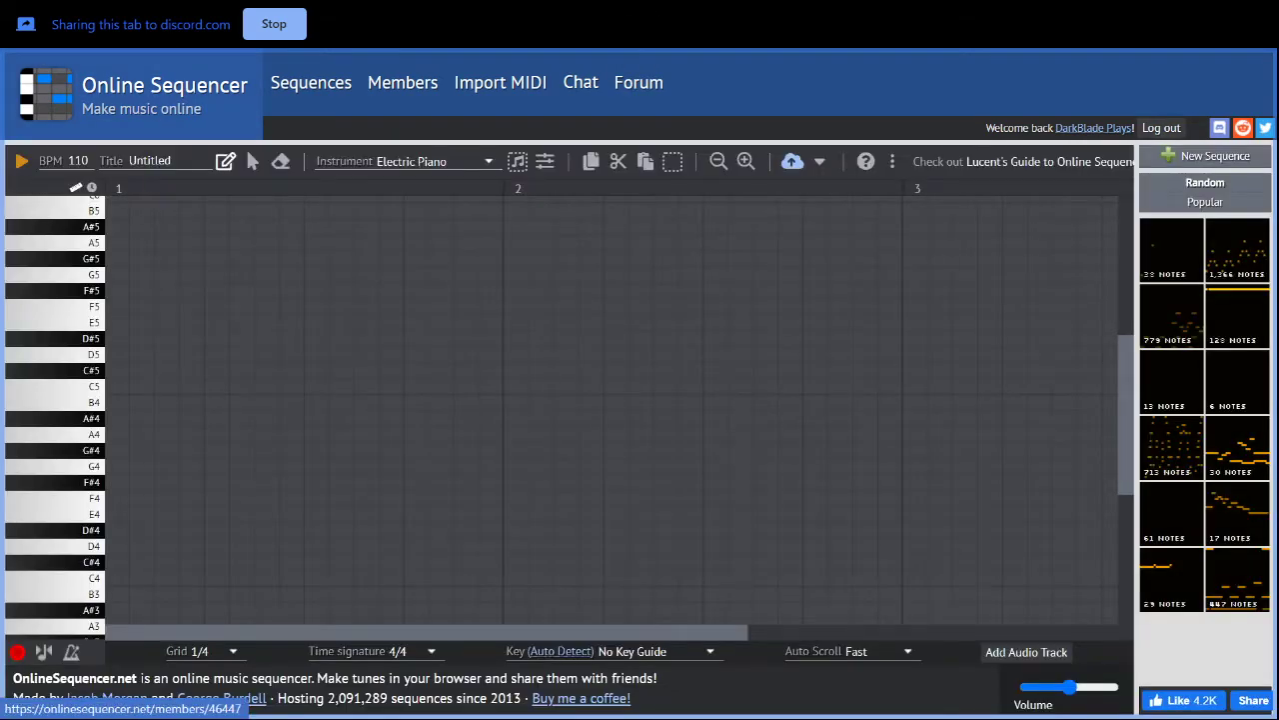
pyautogui.click(1094, 128)
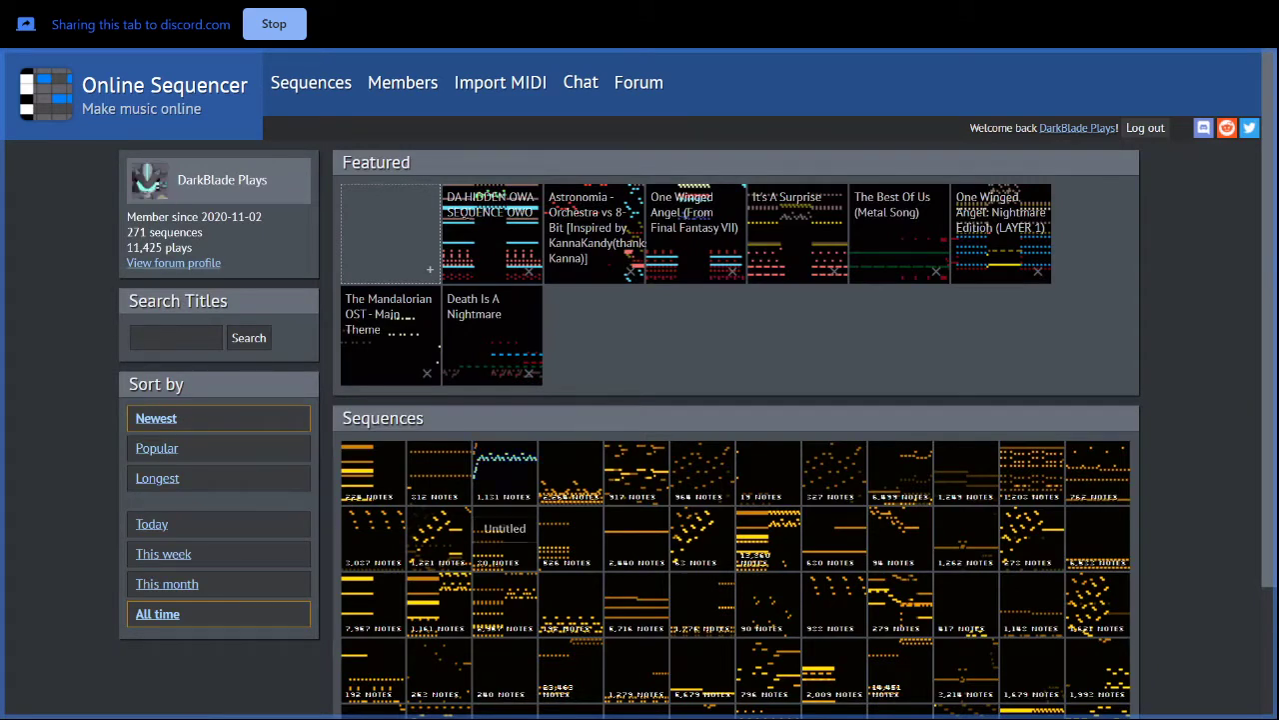
pyautogui.click(505, 534)
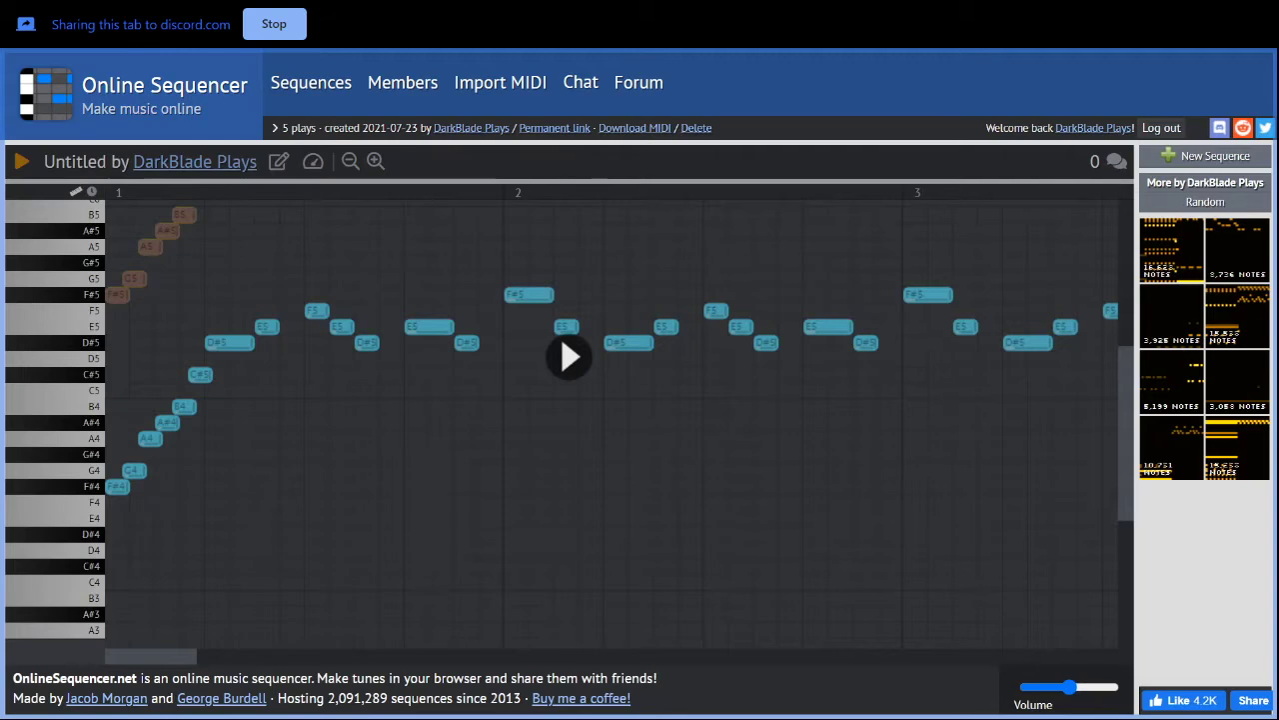
pyautogui.press('space')
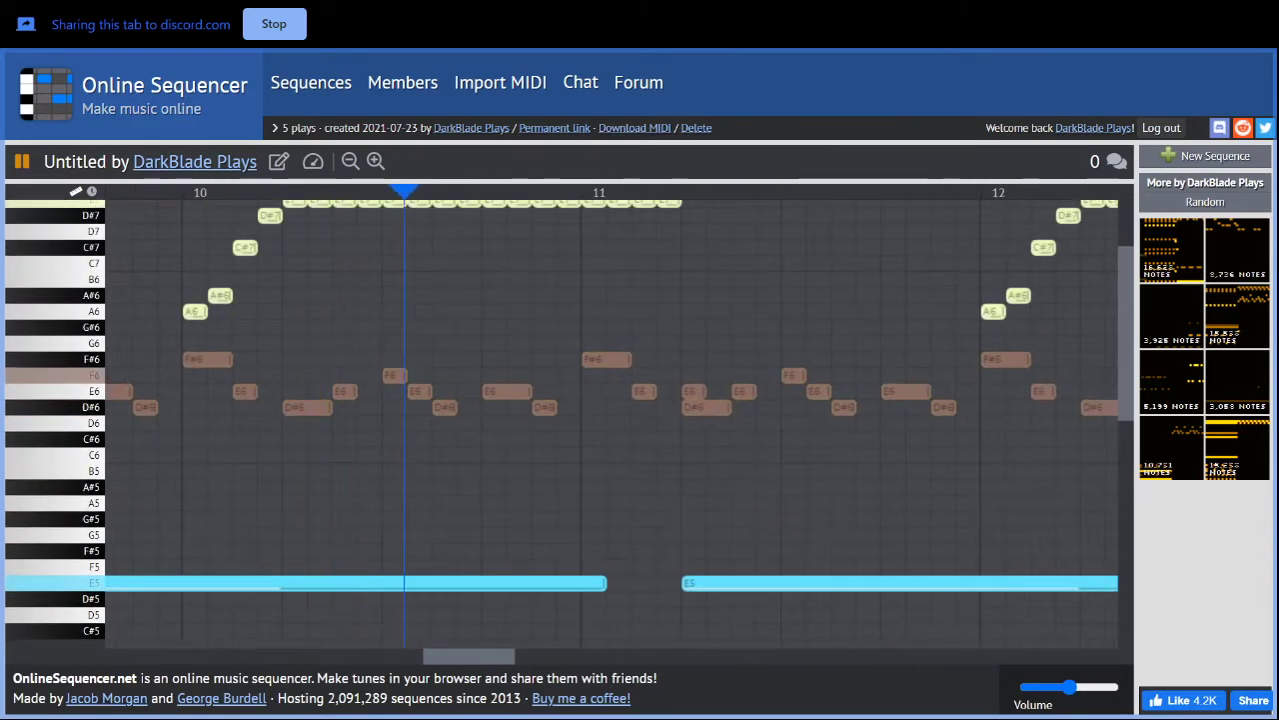
pyautogui.click(279, 162)
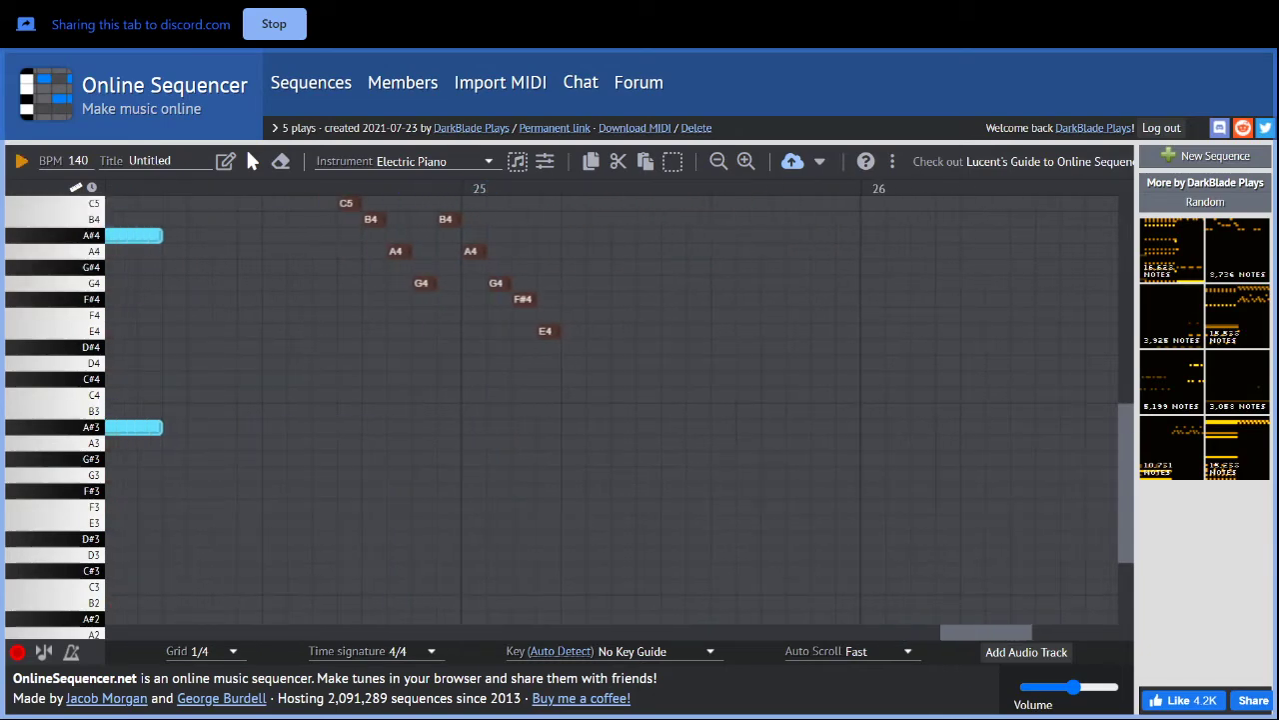
# - Examine the notes around bars 21 to 24, briefly selecting the low notes in bar 22
pyautogui.moveTo(986, 632); pyautogui.dragTo(915, 631)
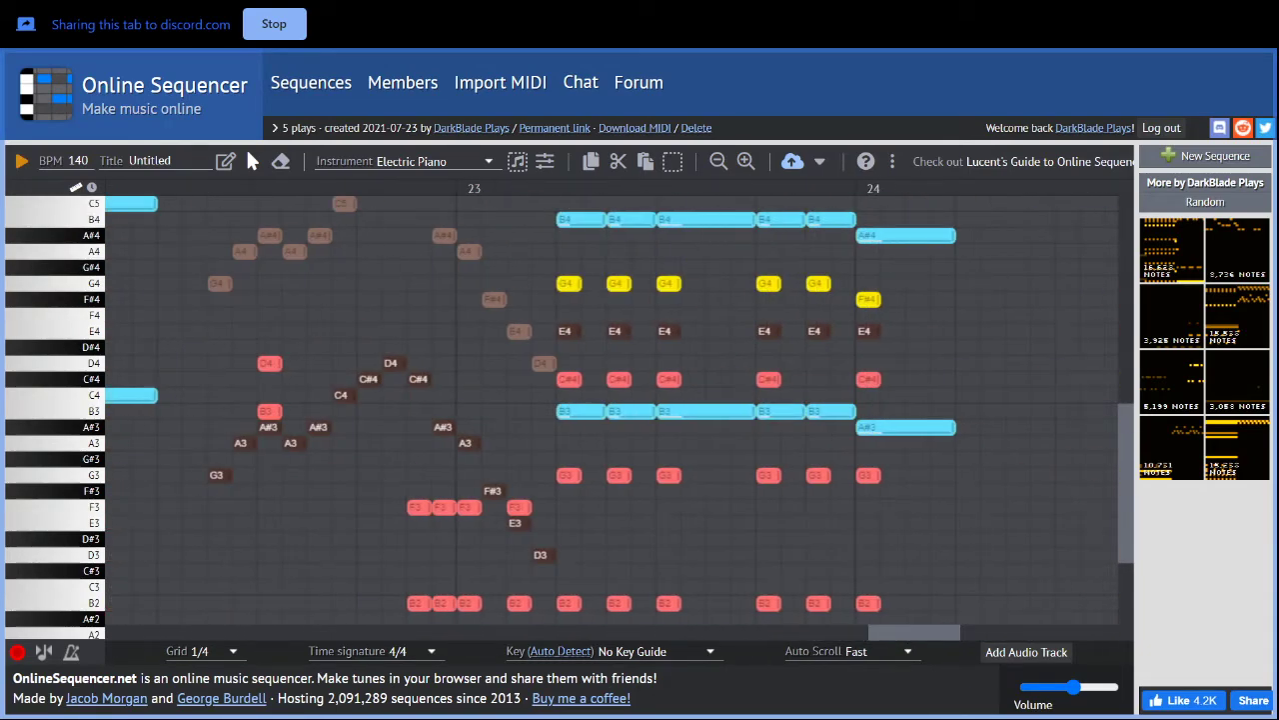
pyautogui.hscroll(-4, 610, 410)
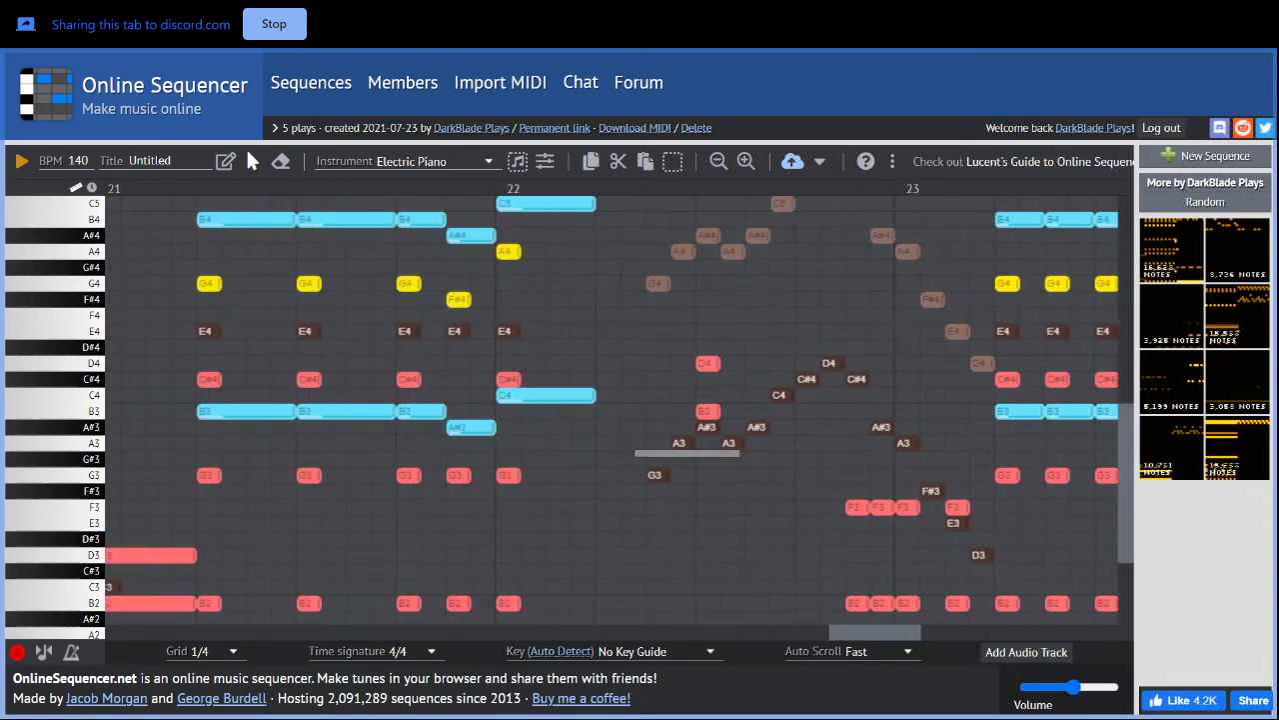
pyautogui.moveTo(740, 458); pyautogui.dragTo(739, 484)
pyautogui.moveTo(622, 422); pyautogui.dragTo(922, 479)
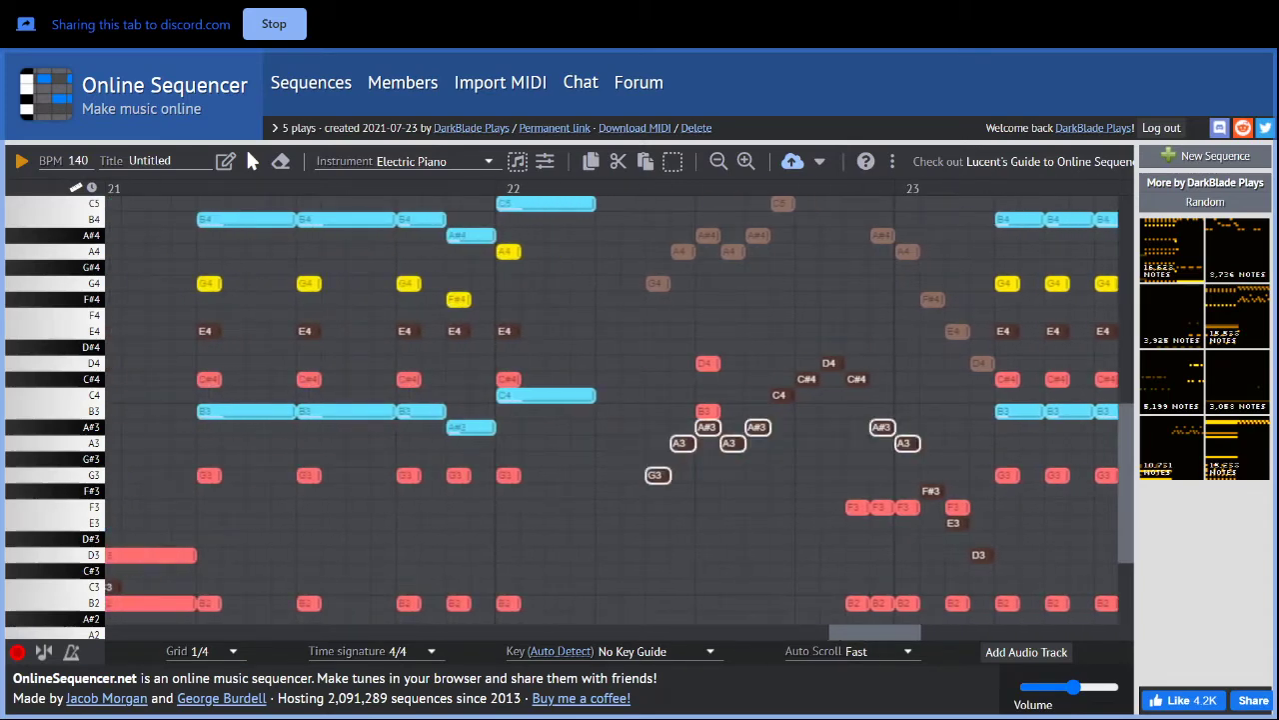
pyautogui.hscroll(-1, 612, 410)
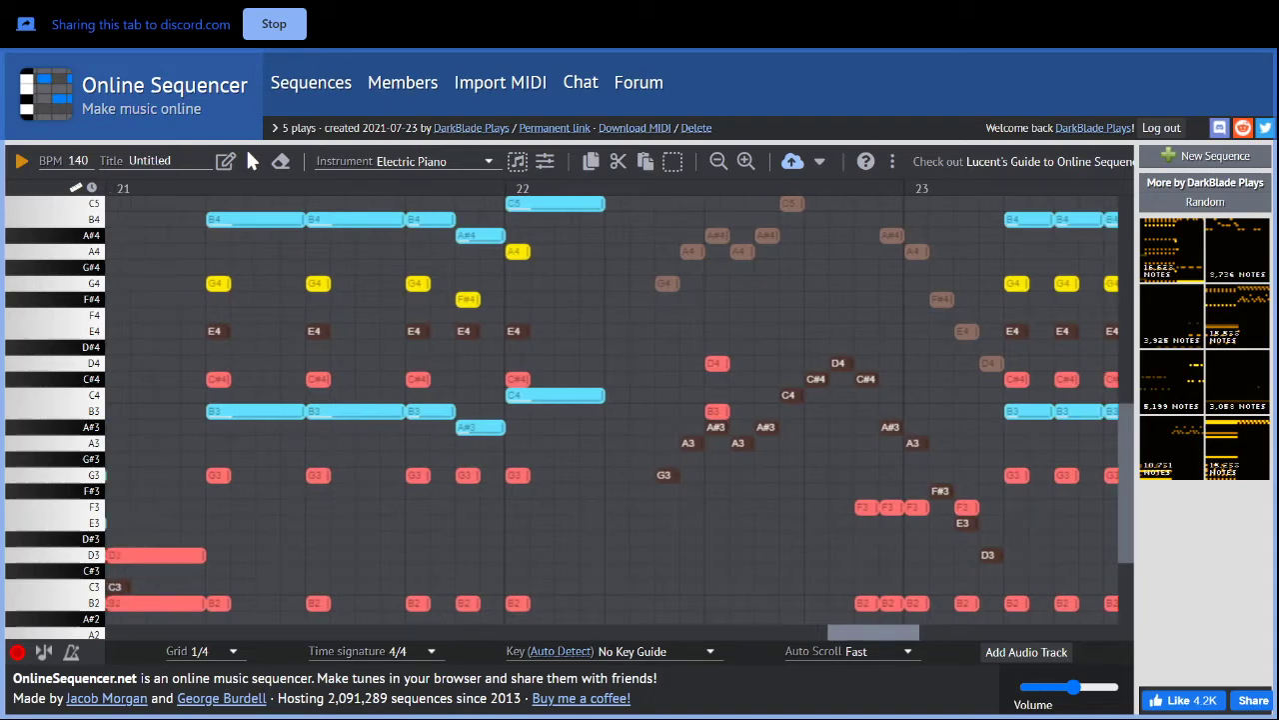
pyautogui.moveTo(874, 632); pyautogui.dragTo(886, 632)
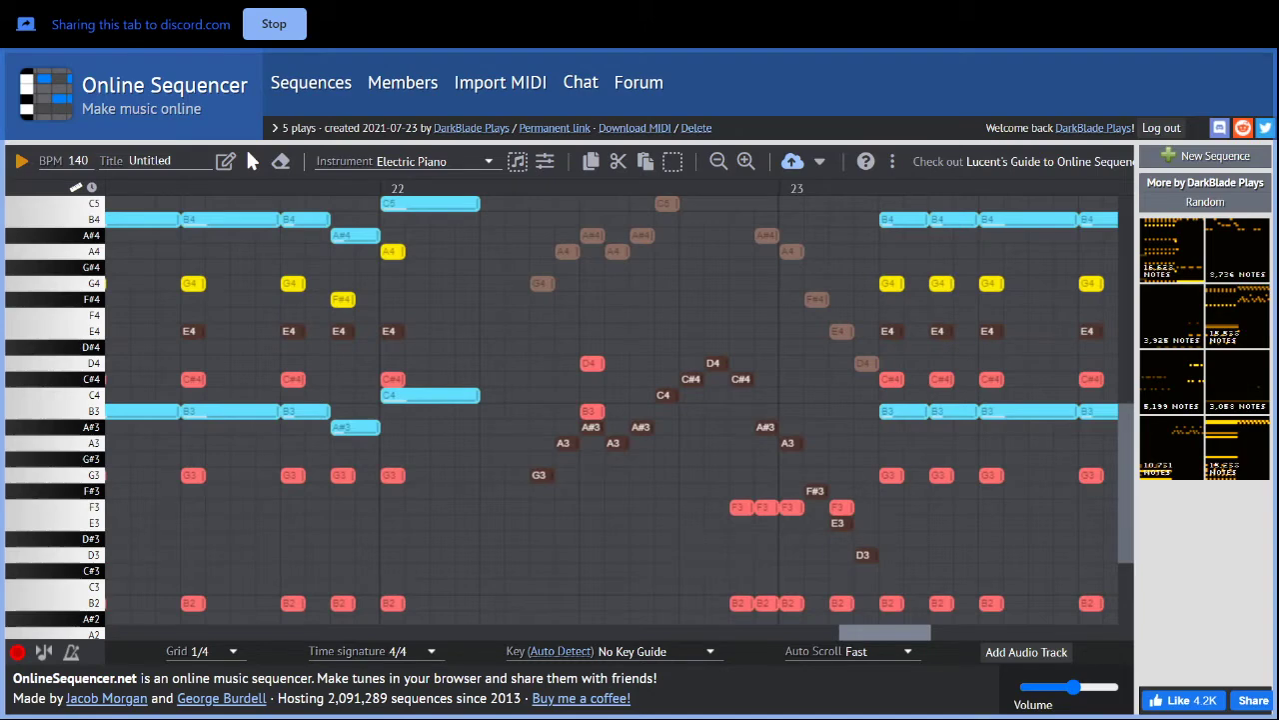
pyautogui.hscroll(-1, 612, 404)
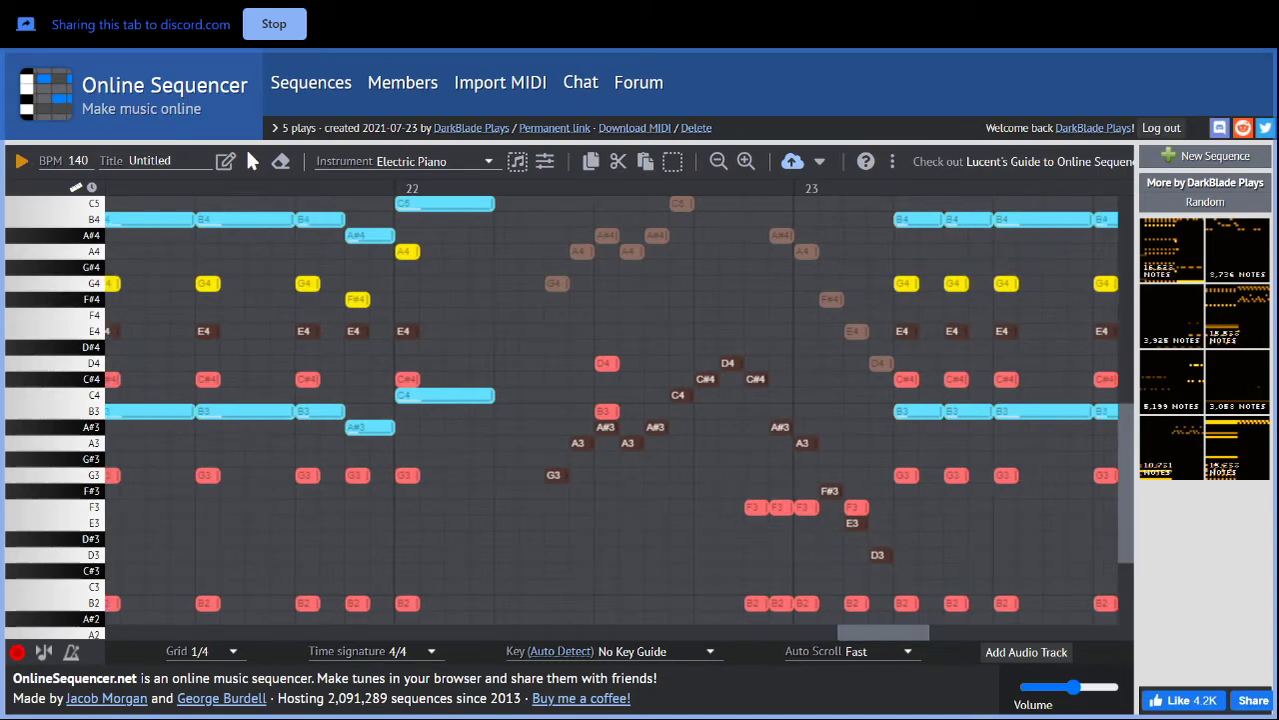
# - Select the 8-Bit Sawtooth melody notes from bar 1 to the start of bar 5, except the F# notes
pyautogui.moveTo(884, 631); pyautogui.dragTo(473, 632)
pyautogui.hscroll(-20, 612, 412)
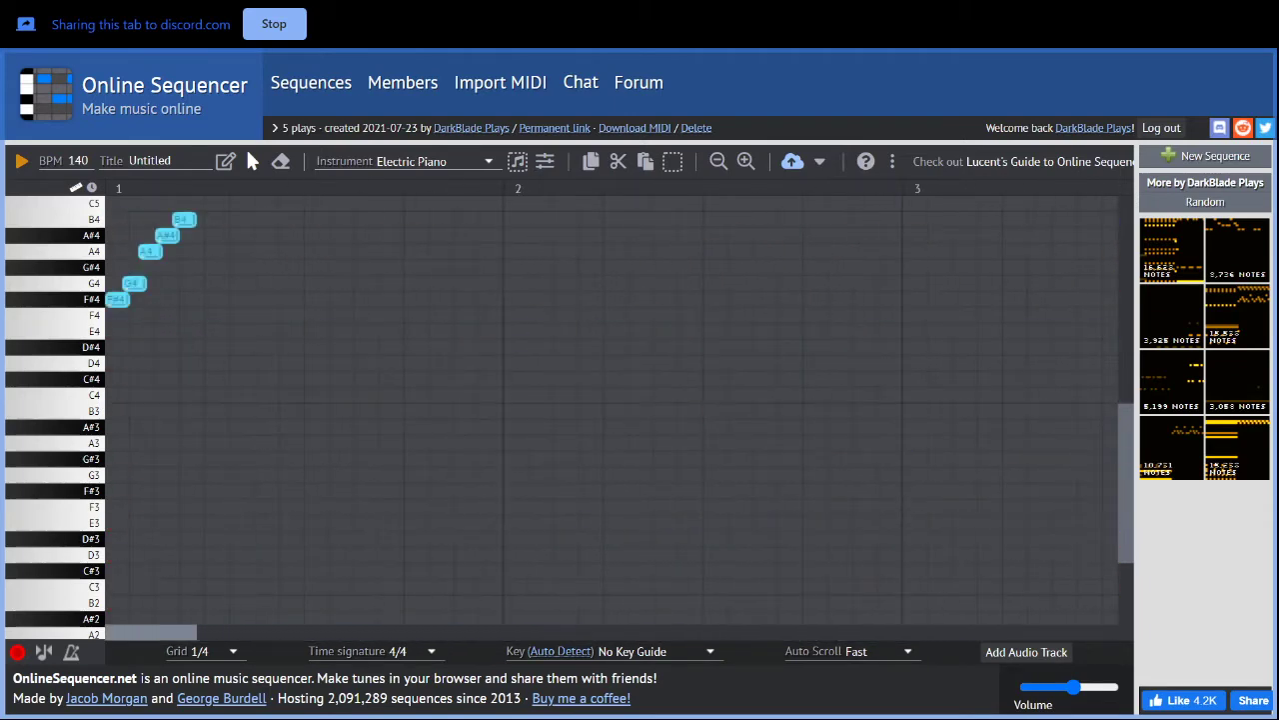
pyautogui.scroll(4, 612, 412)
pyautogui.scroll(2, 612, 412)
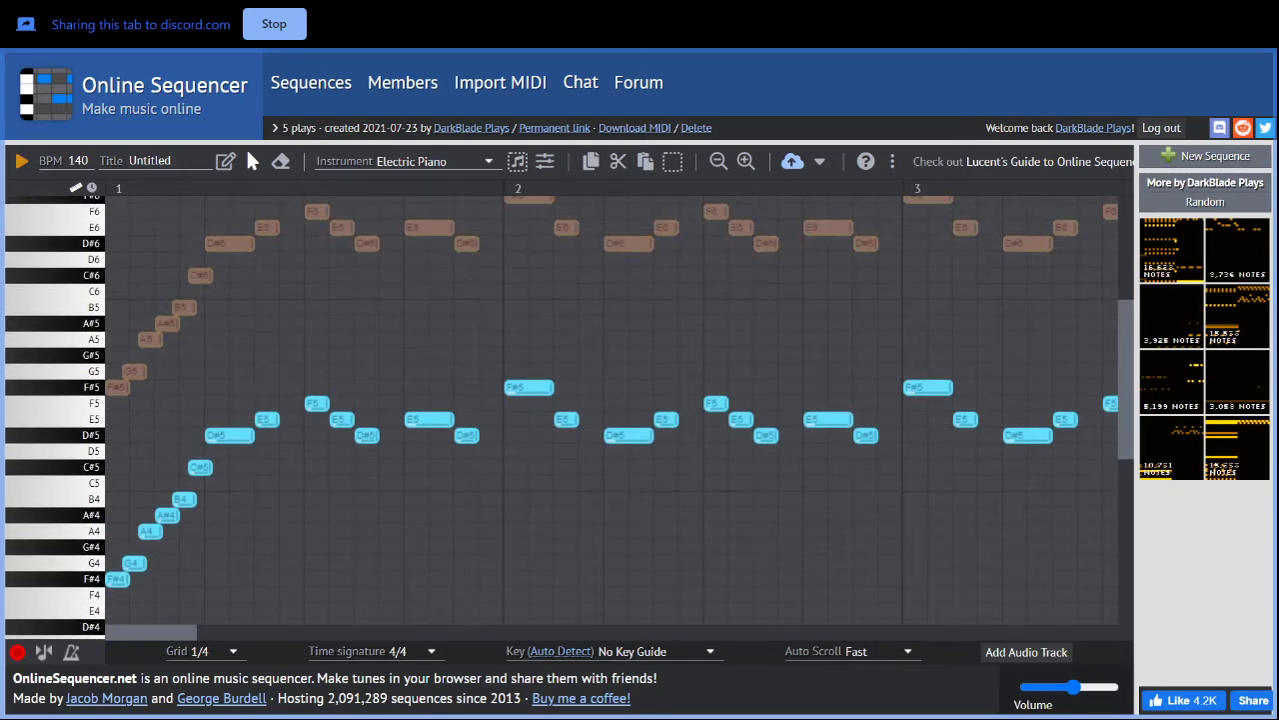
pyautogui.moveTo(114, 405); pyautogui.dragTo(506, 575)
pyautogui.hscroll(8, 506, 575)
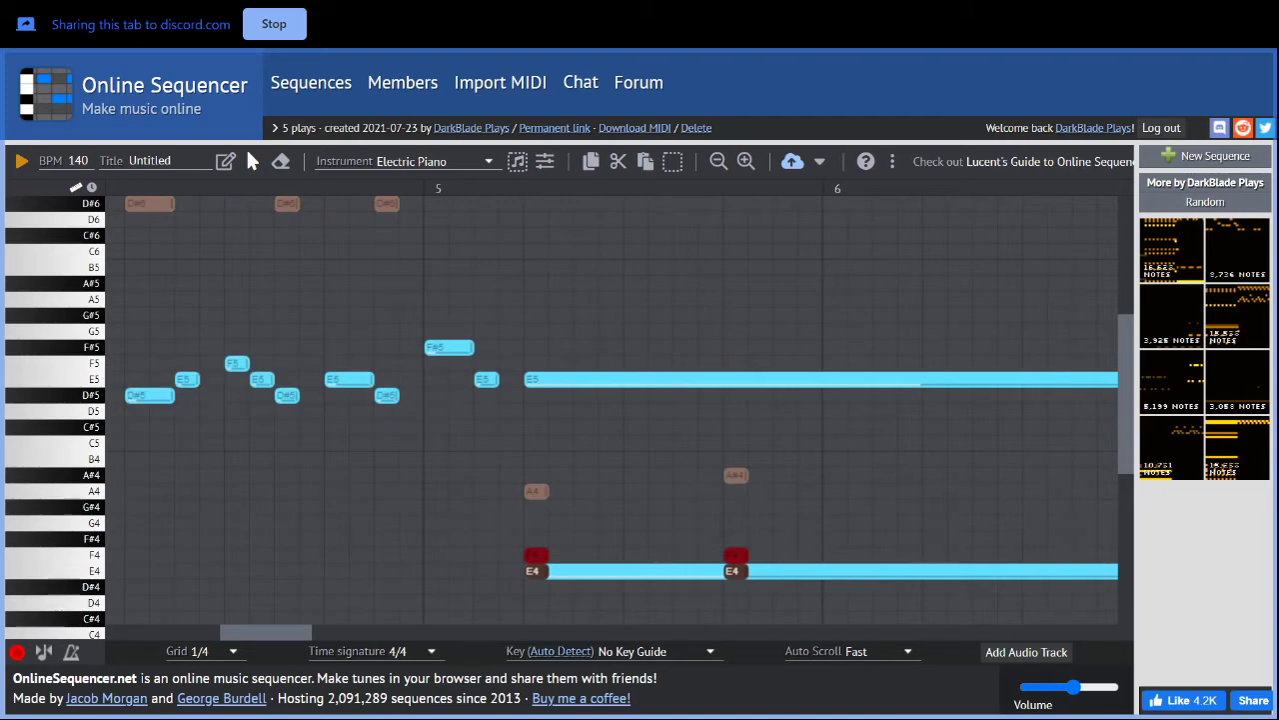
pyautogui.moveTo(511, 357); pyautogui.dragTo(212, 538)
pyautogui.hscroll(-5, 211, 538)
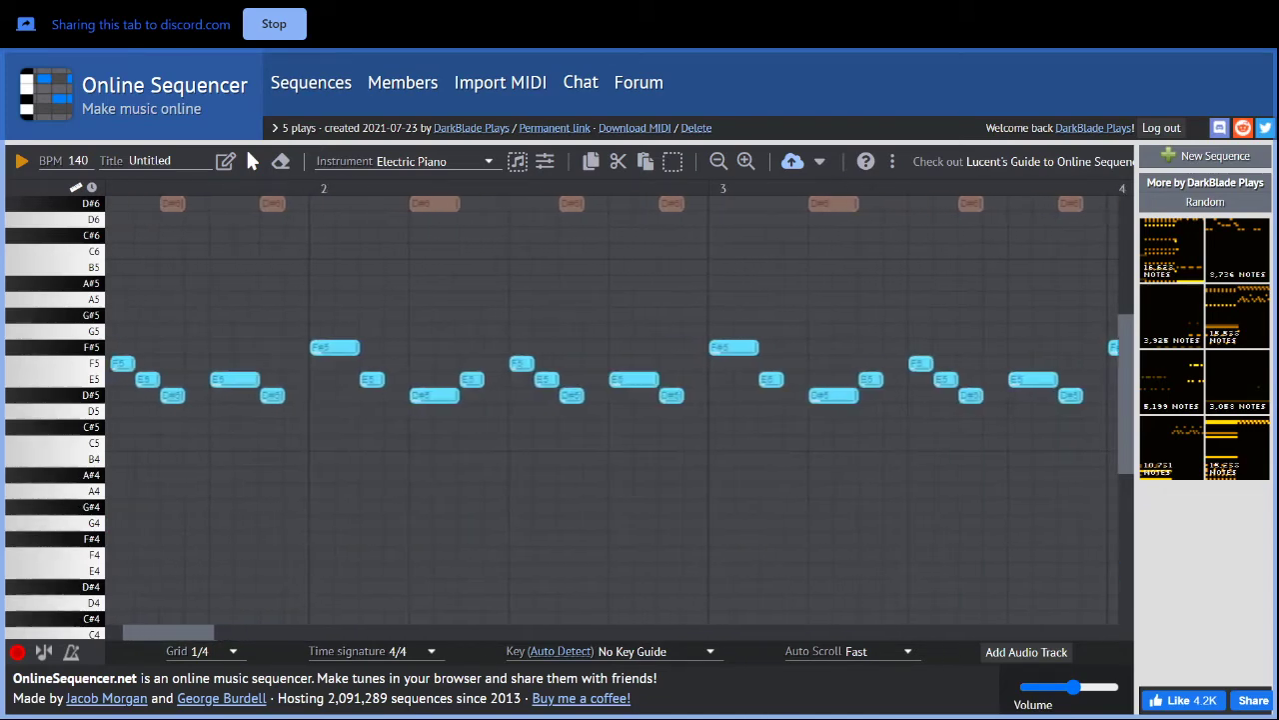
pyautogui.hscroll(8, 386, 554)
pyautogui.moveTo(110, 360); pyautogui.dragTo(555, 525)
pyautogui.hscroll(6, 543, 525)
pyautogui.hscroll(-1, 543, 525)
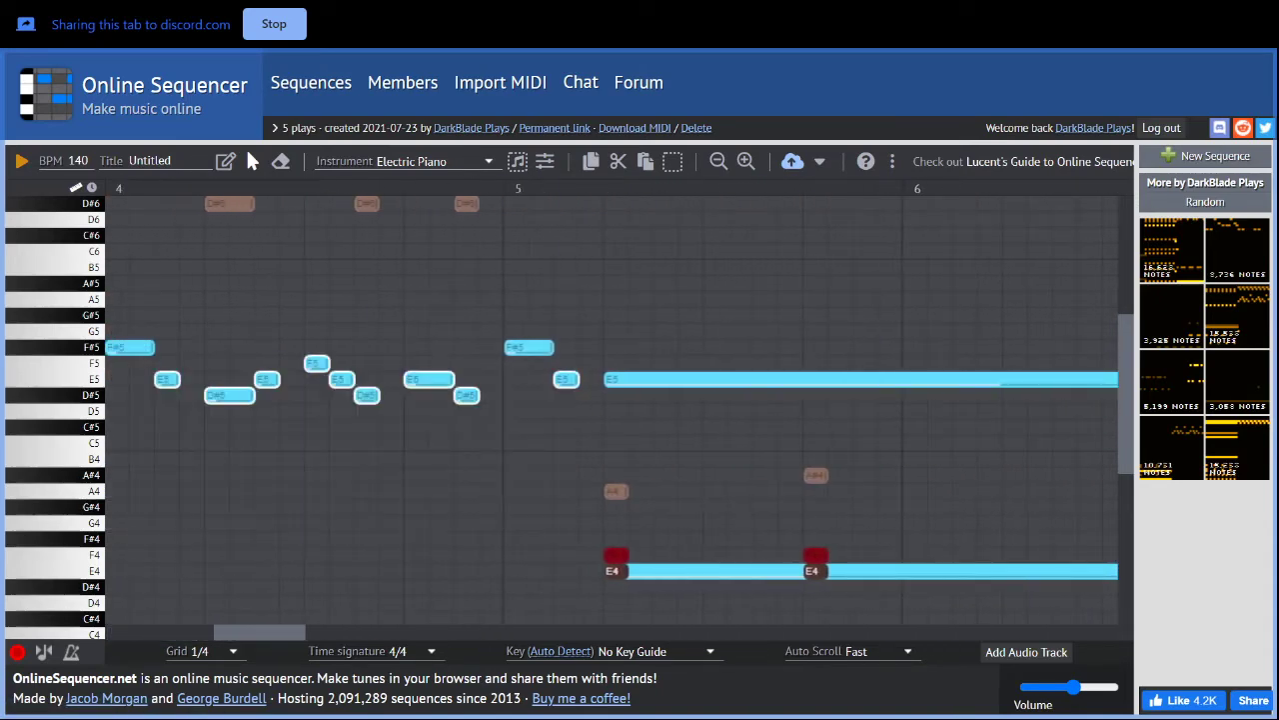
# - Try Violin as the instrument for the selected melody notes and play back bar 4
pyautogui.click(435, 161)
pyautogui.scroll(-6, 450, 243)
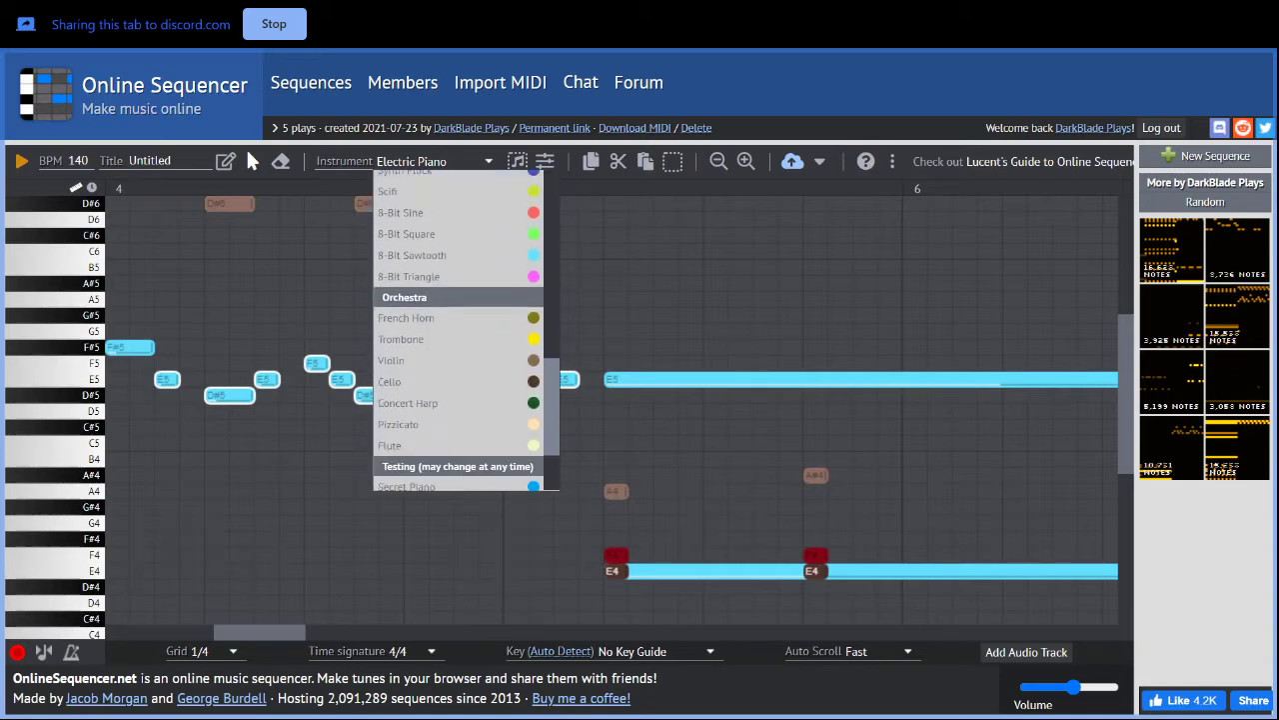
pyautogui.click(391, 359)
pyautogui.click(450, 161)
pyautogui.scroll(-1, 455, 202)
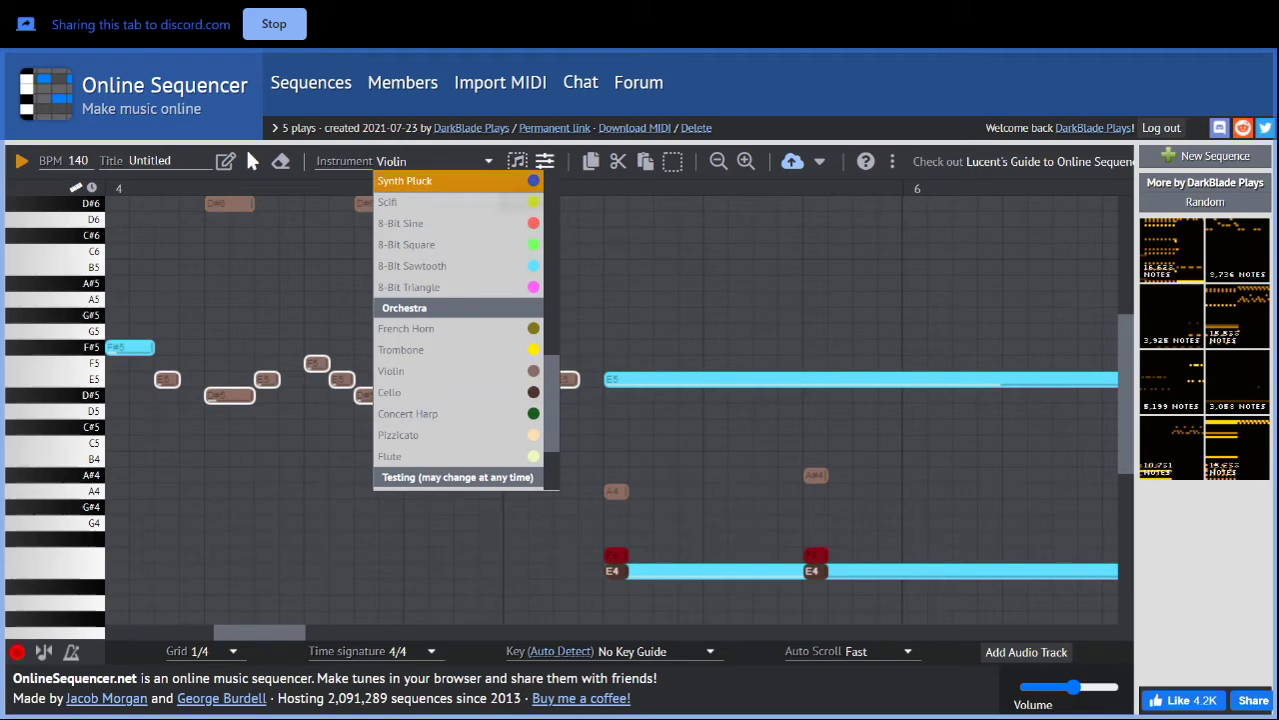
pyautogui.click(545, 161)
pyautogui.press('space')
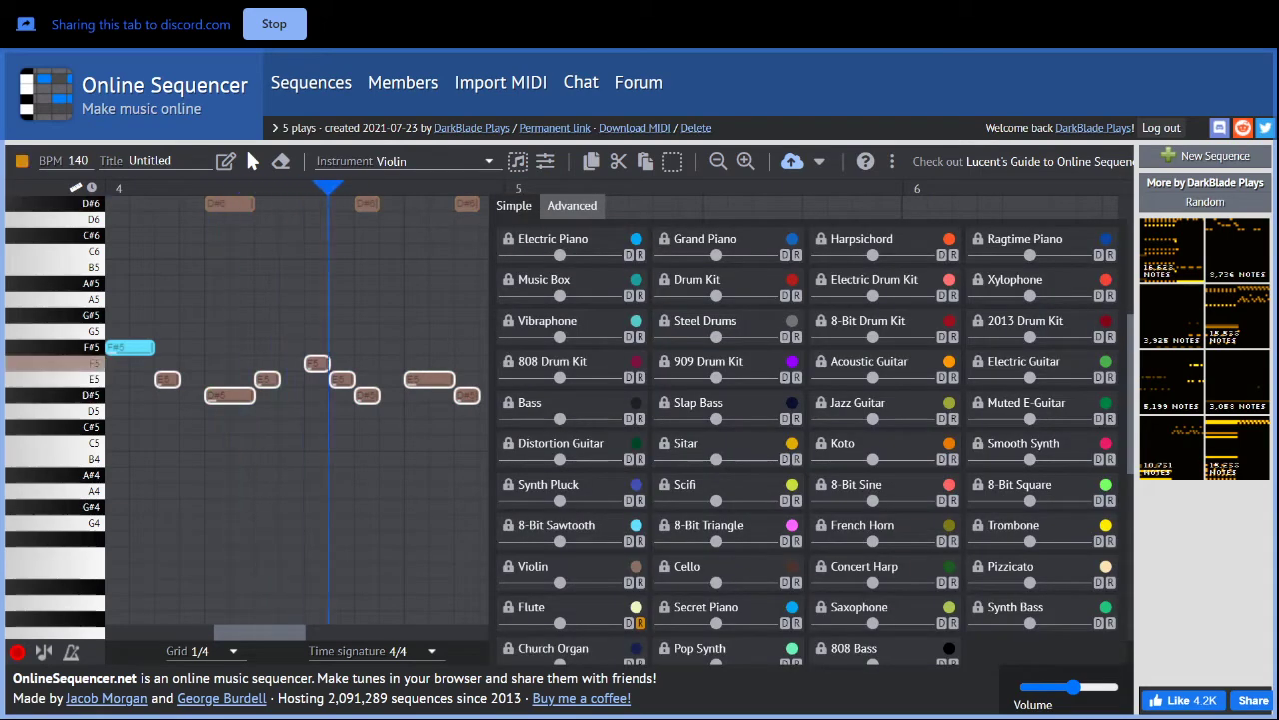
pyautogui.click(545, 161)
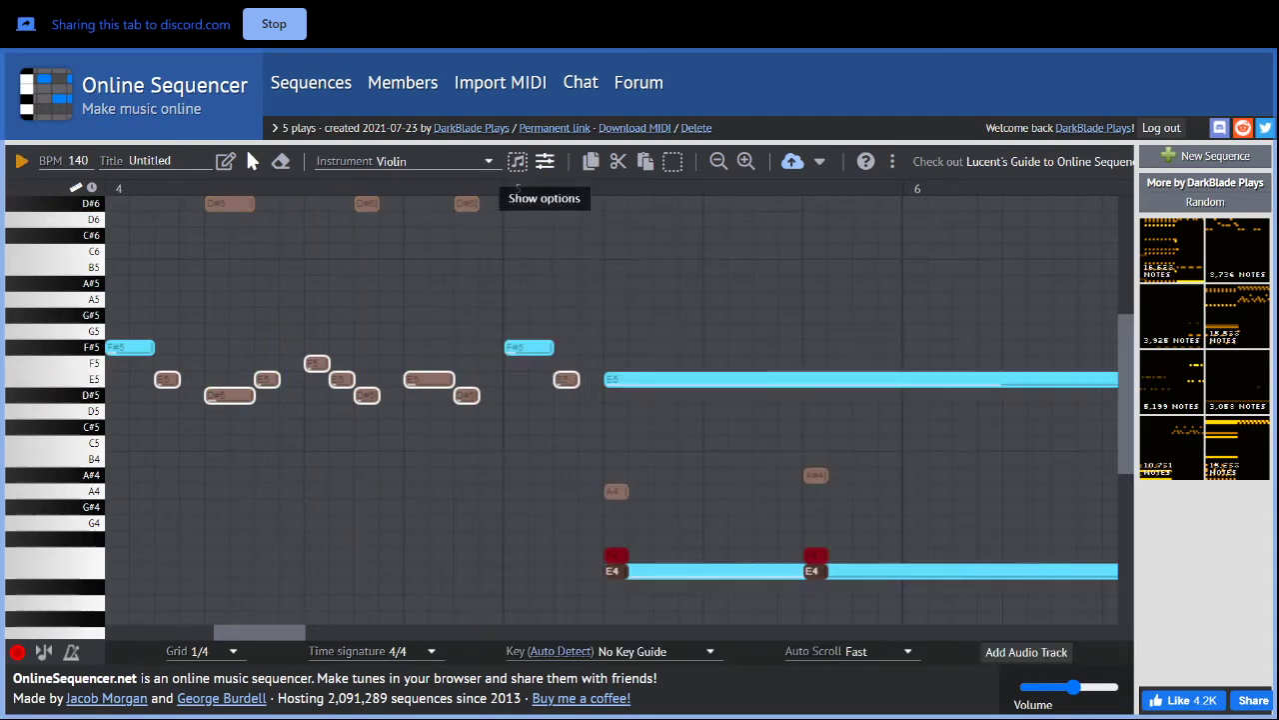
# - Change the selected melody notes to Cello and select the remaining 8-Bit Sawtooth F# notes of the opening melody
pyautogui.click(400, 161)
pyautogui.click(420, 366)
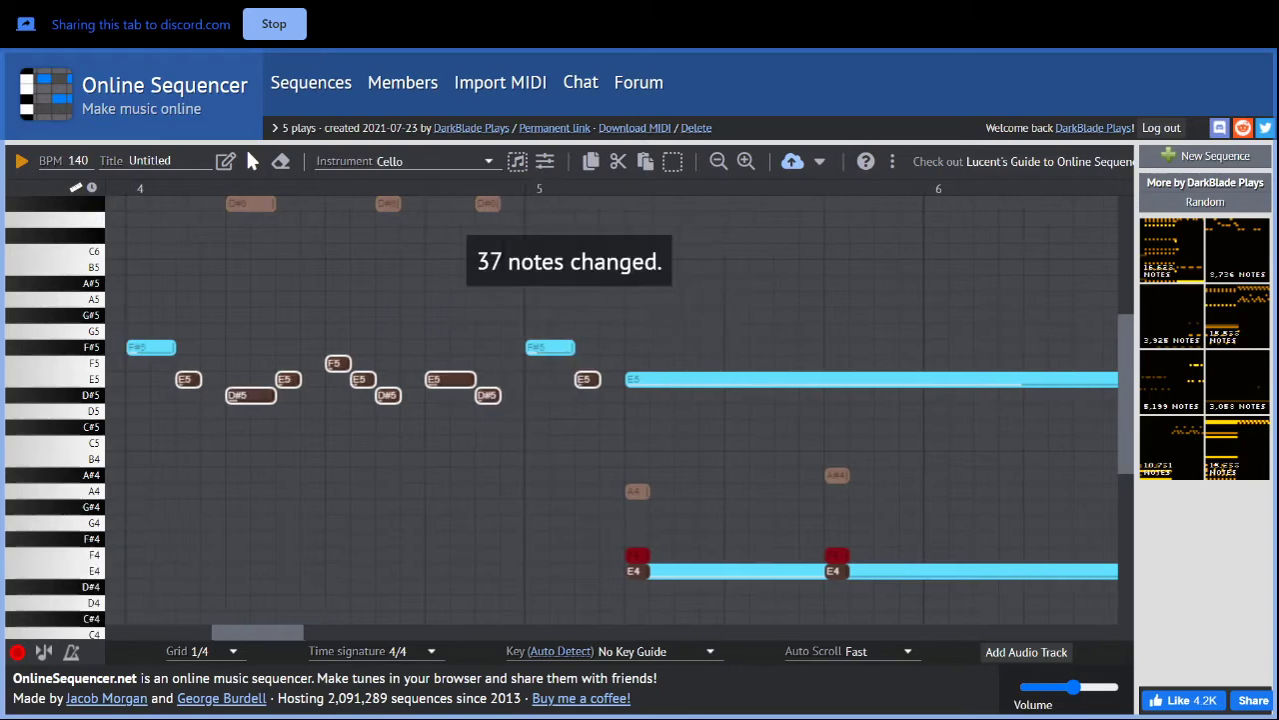
pyautogui.moveTo(614, 345); pyautogui.dragTo(496, 380)
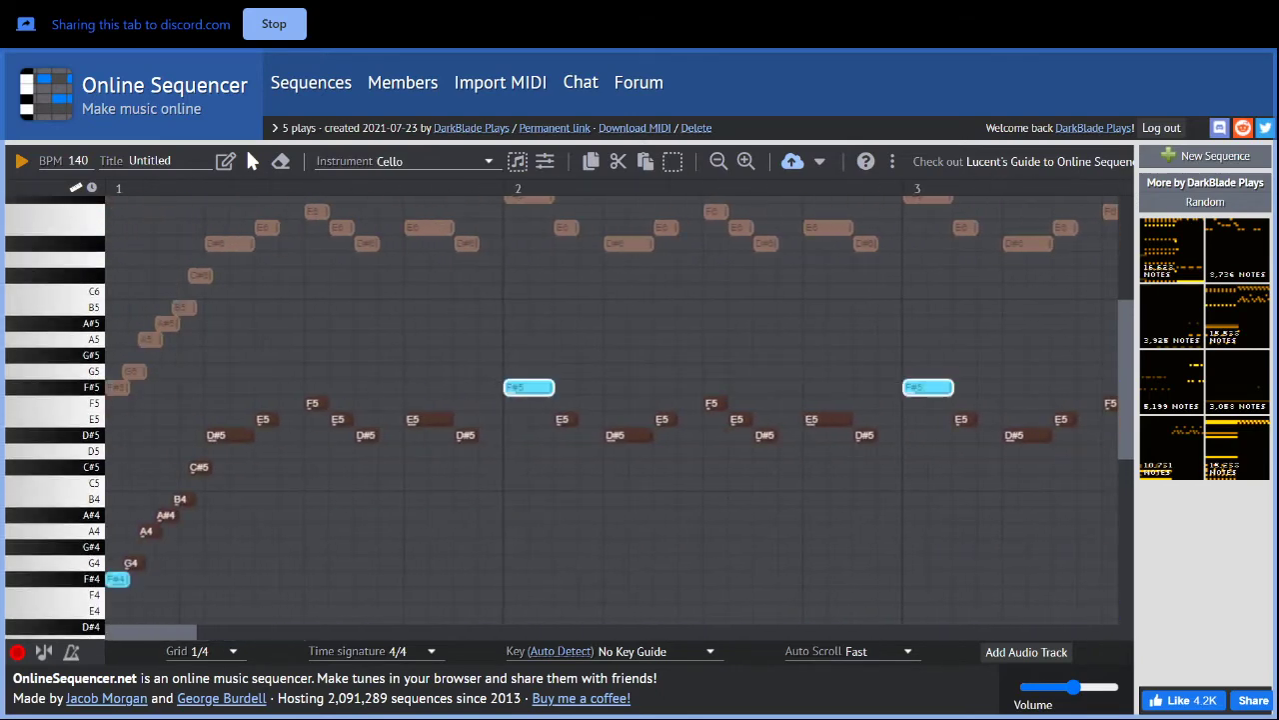
# - Change the remaining 8-Bit Sawtooth F# notes to Cello and play back the opening melody up to bar 5
pyautogui.click(430, 161)
pyautogui.click(430, 390)
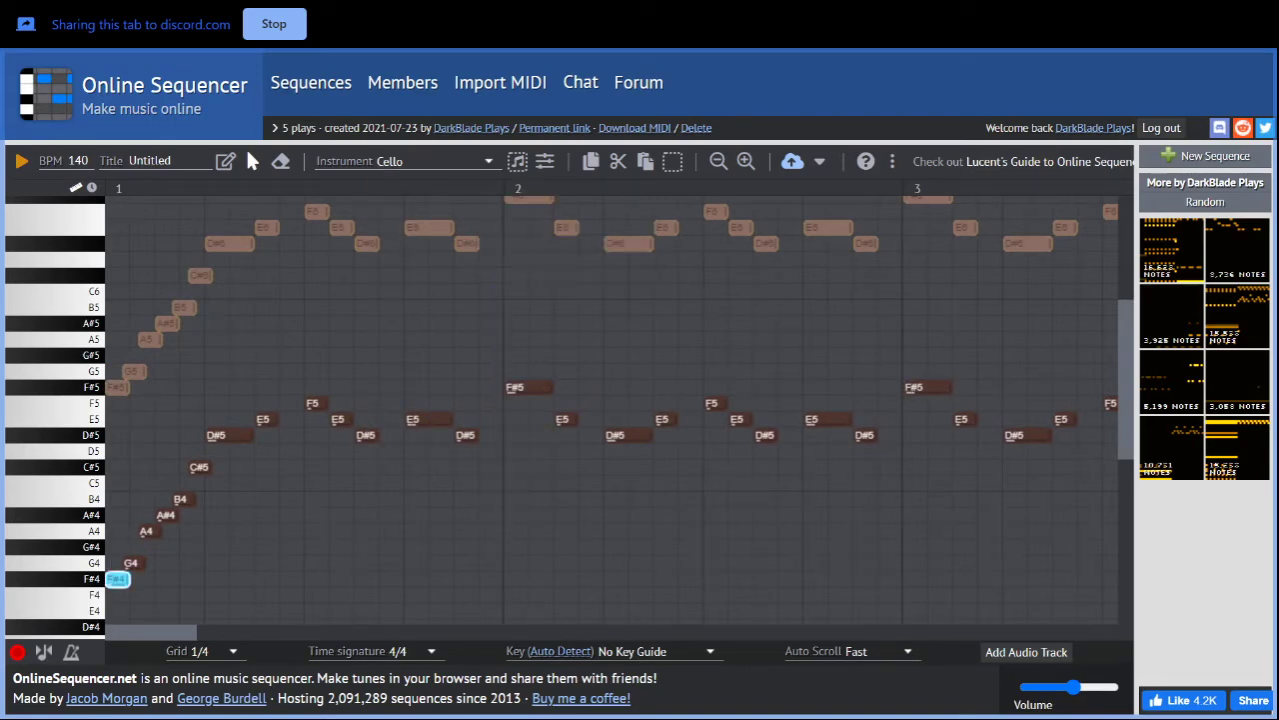
pyautogui.click(429, 161)
pyautogui.click(430, 392)
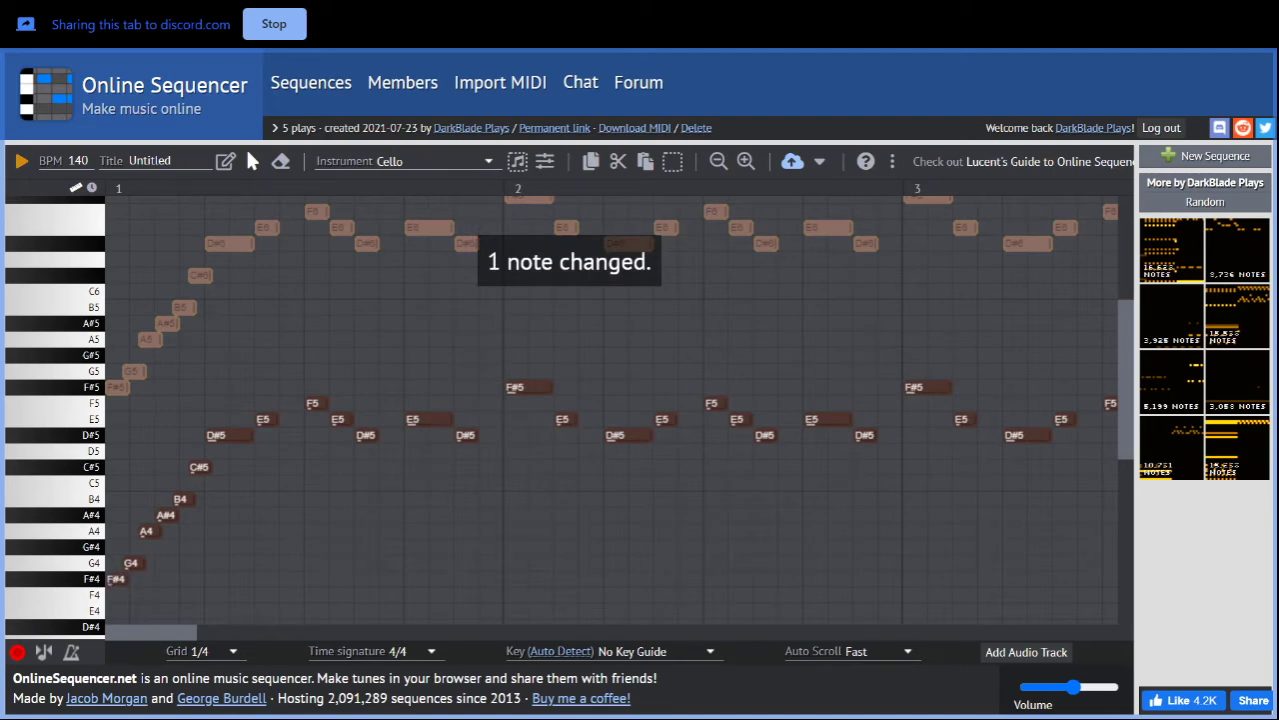
pyautogui.press('space')
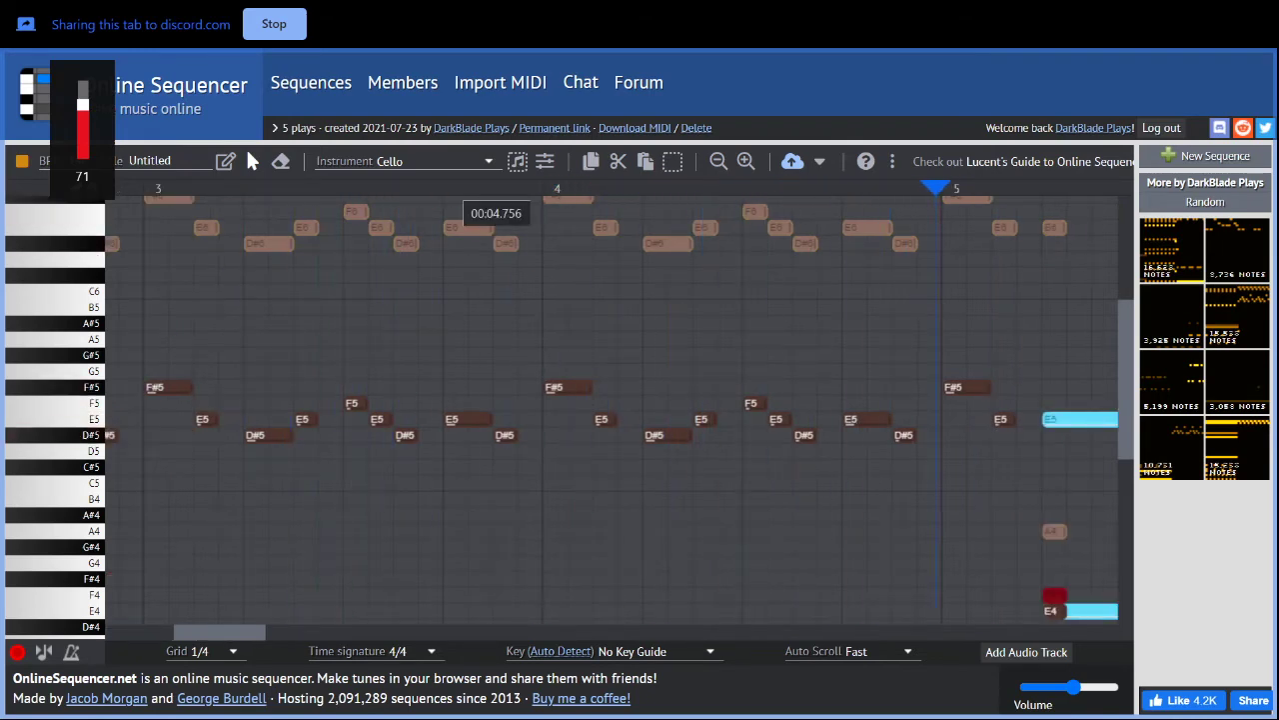
pyautogui.press('space')
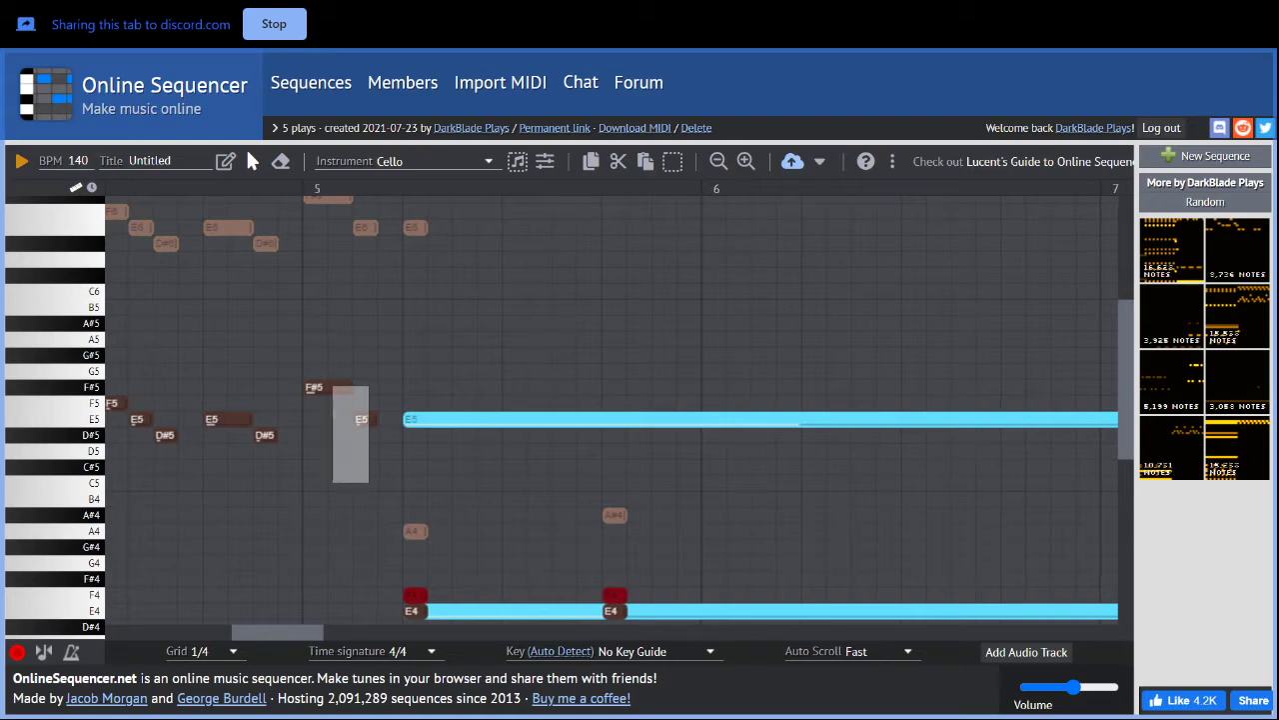
# - Select the Cello melody from bar 5 back to bar 1, except the first F#4, duplicate it in place and set the copies to 8-Bit Sawtooth
pyautogui.hscroll(-14, 333, 477)
pyautogui.moveTo(333, 483); pyautogui.dragTo(150, 509)
pyautogui.moveTo(137, 518); pyautogui.dragTo(136, 587)
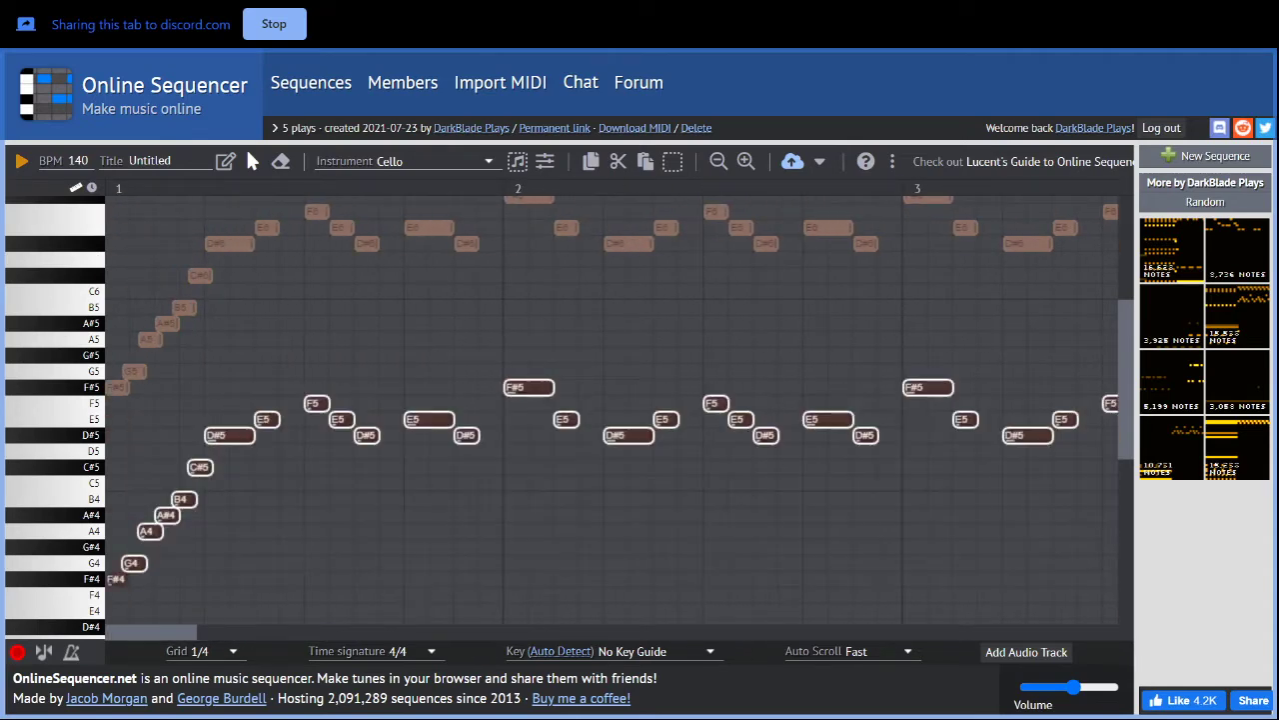
pyautogui.click(436, 161)
pyautogui.click(517, 161)
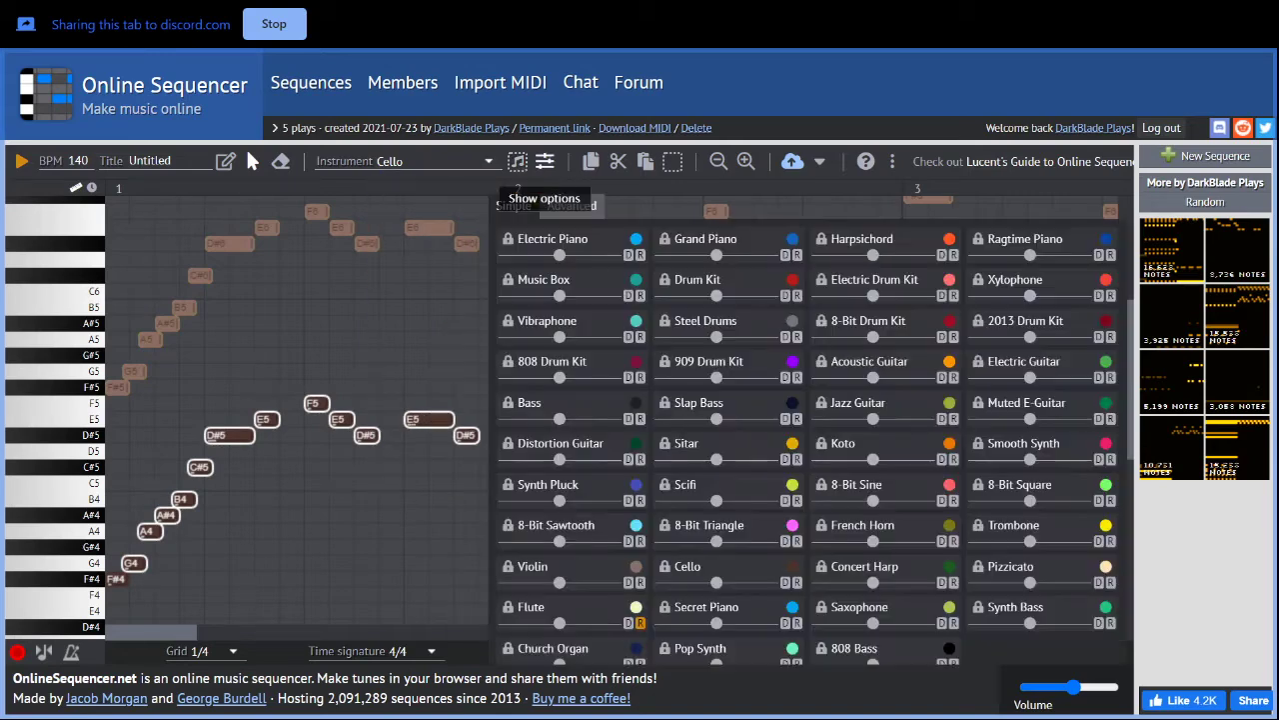
pyautogui.click(545, 161)
pyautogui.hotkey('ctrl', 'c')
pyautogui.hotkey('ctrl', 'v')
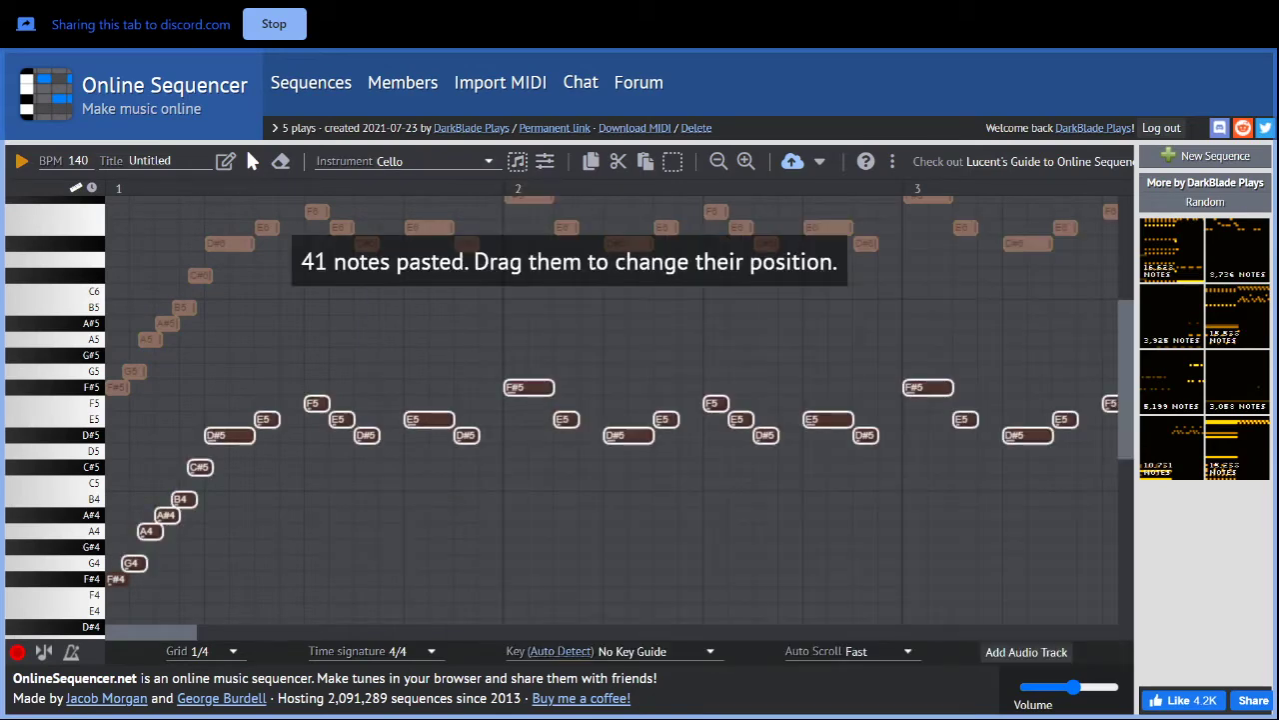
pyautogui.click(434, 161)
pyautogui.click(413, 266)
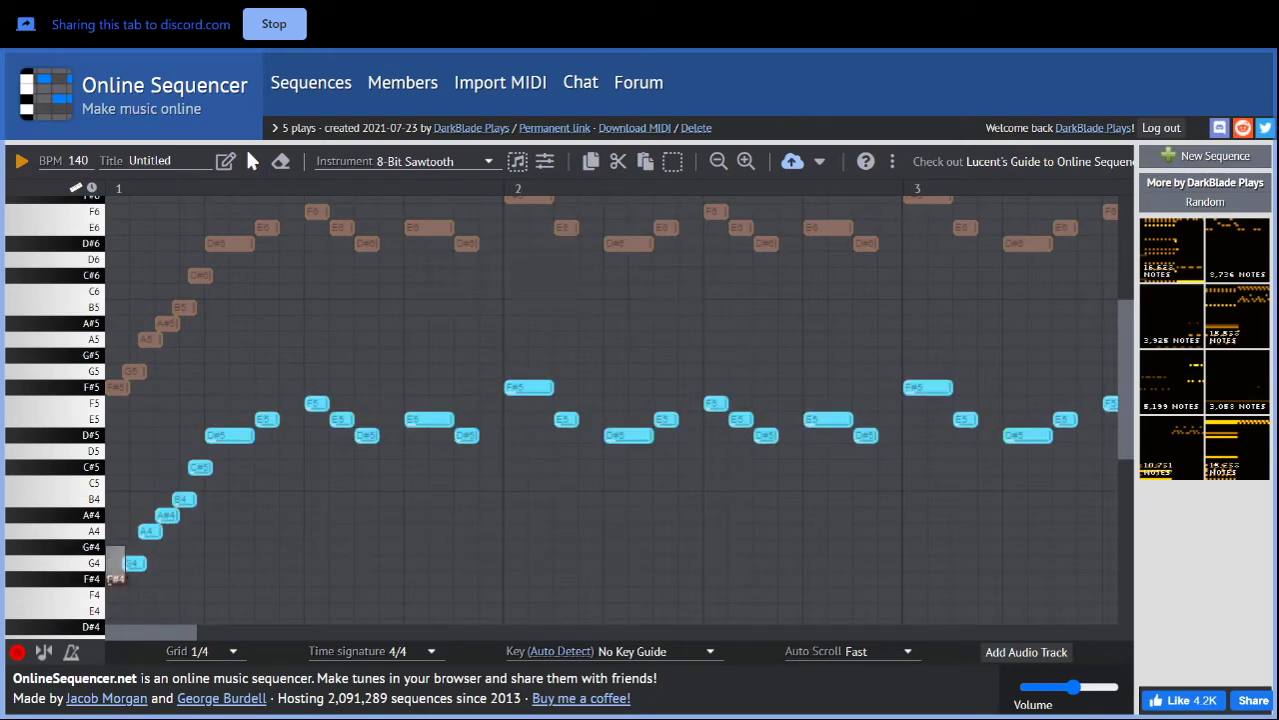
# - Duplicate the first F#4 note in place as 8-Bit Sawtooth and play back the opening melody
pyautogui.hotkey('ctrl', 'c')
pyautogui.hotkey('ctrl', 'v')
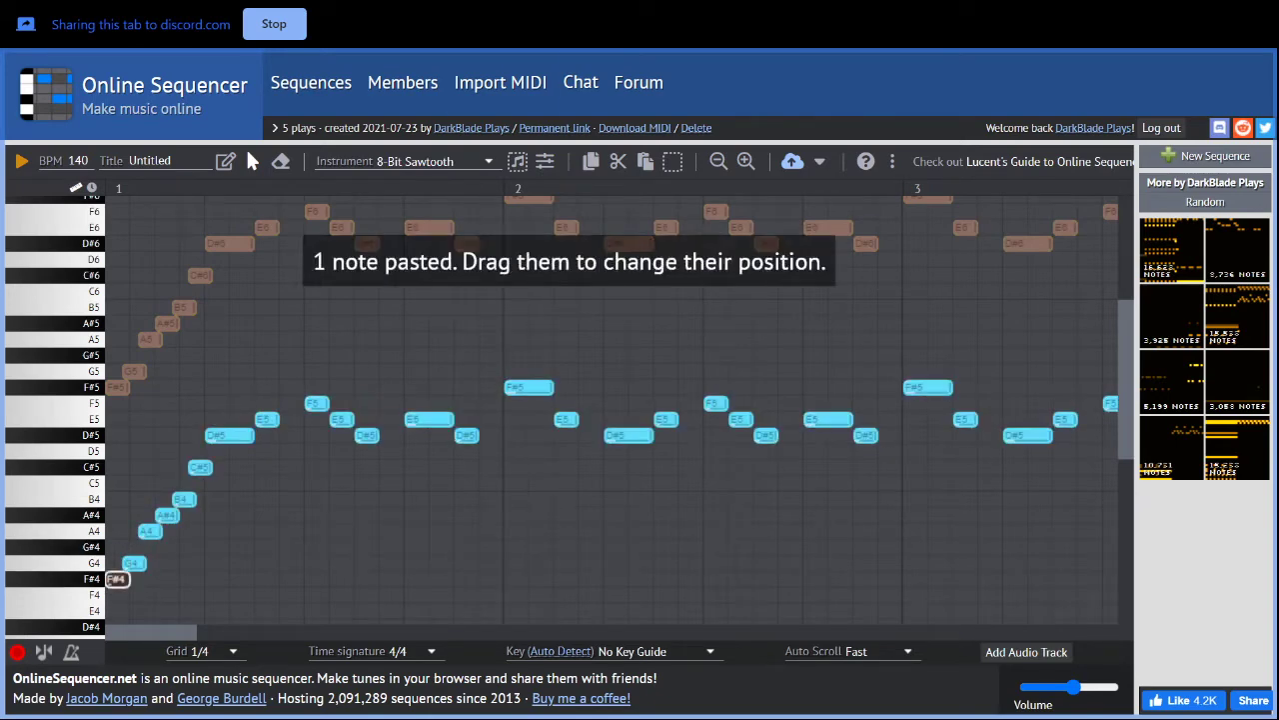
pyautogui.click(433, 161)
pyautogui.click(413, 266)
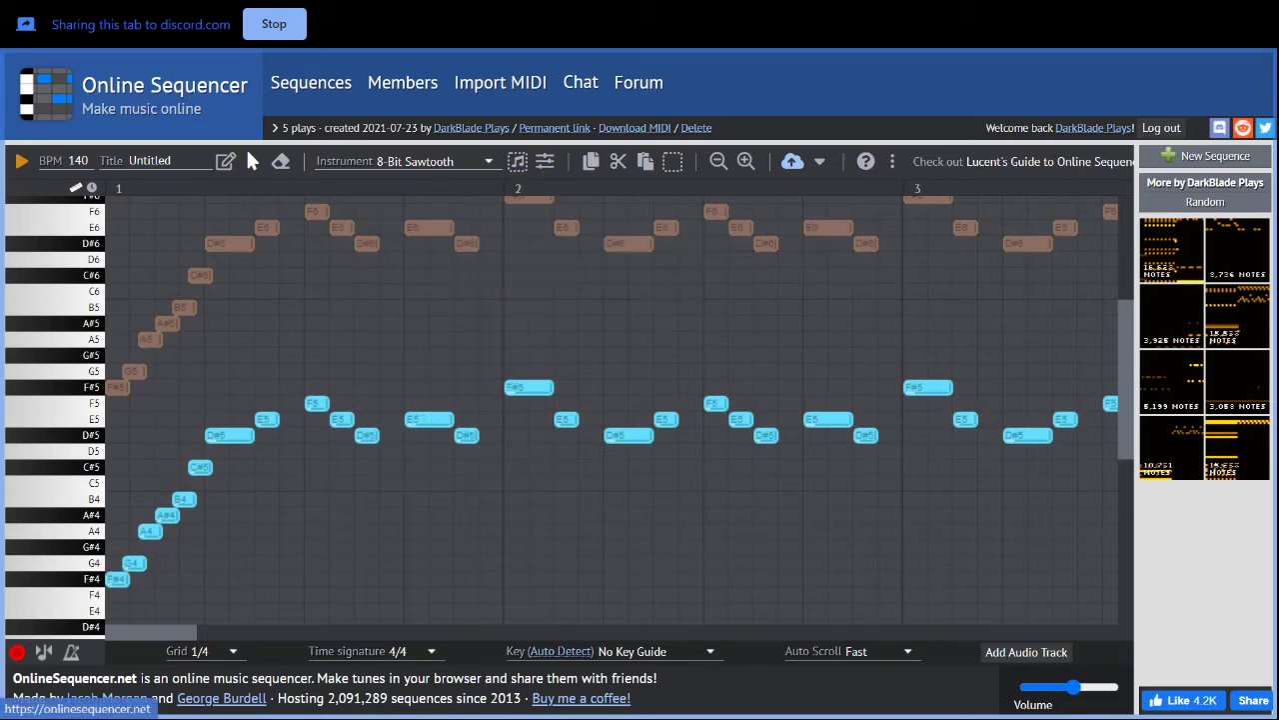
pyautogui.press('space')
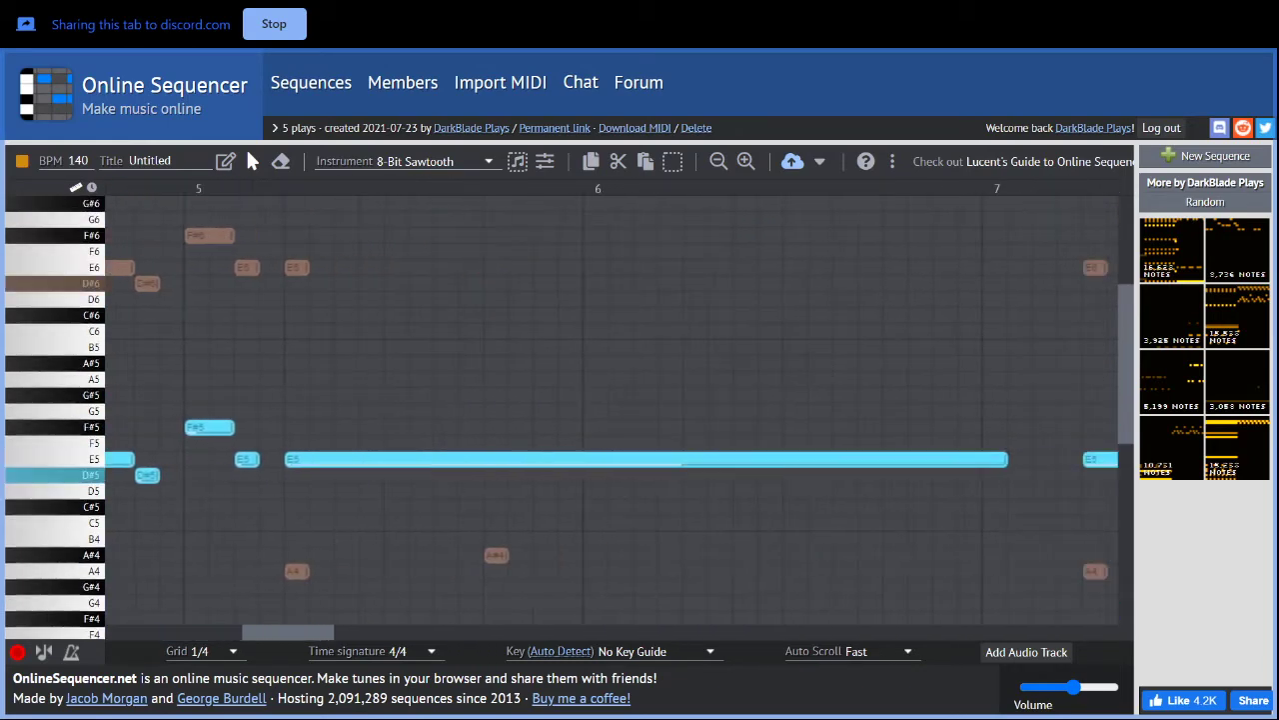
pyautogui.press('space')
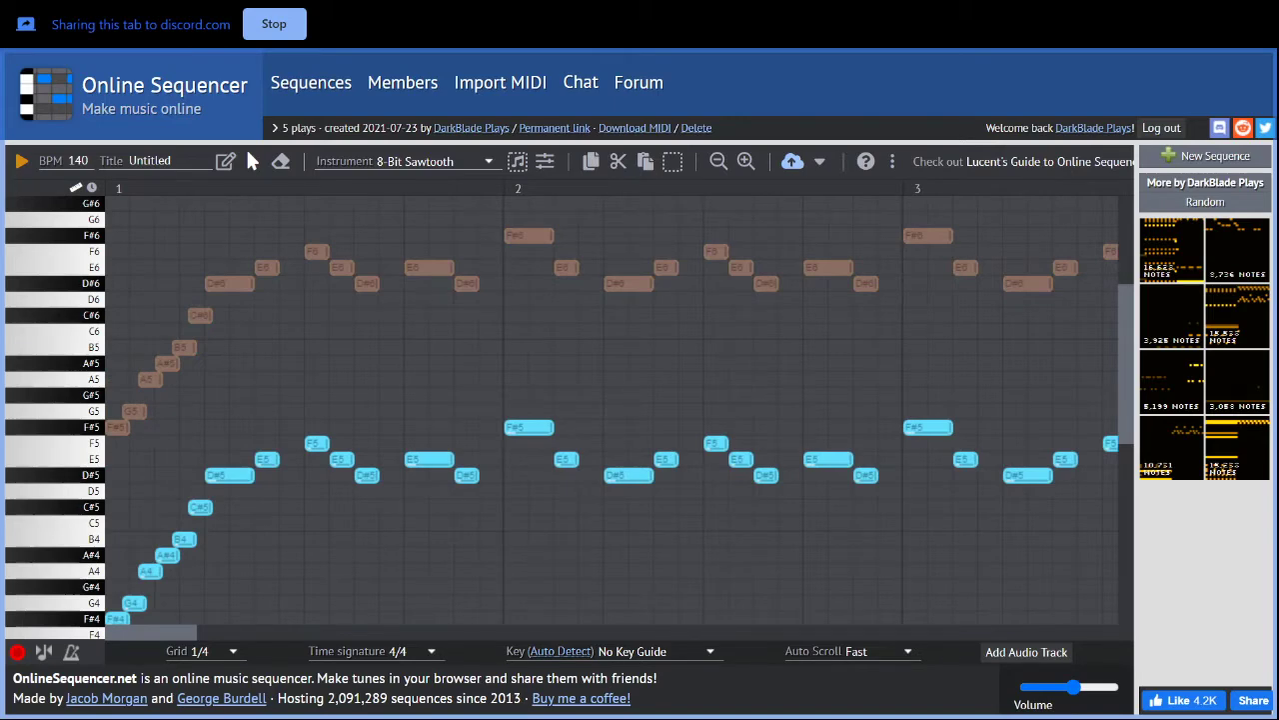
# - Duplicate the opening melody notes one octave higher, set the copies to Violin and play back bar 1
pyautogui.click(434, 162)
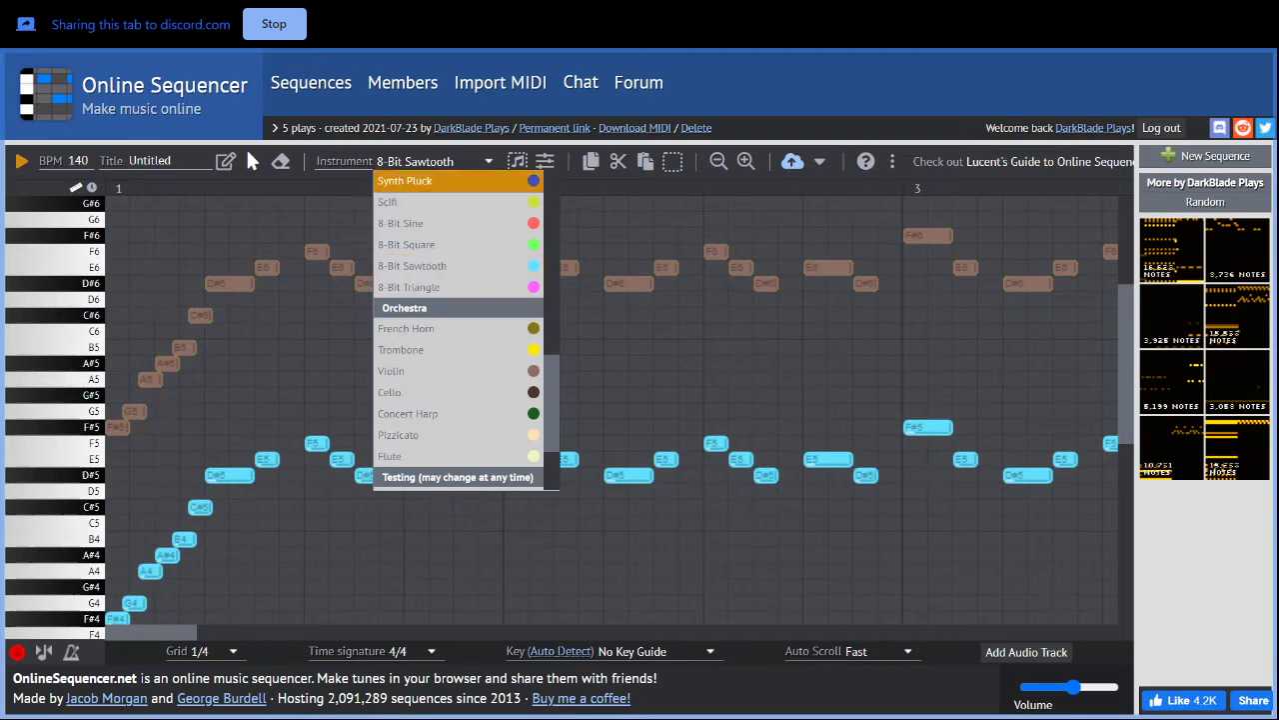
pyautogui.click(620, 400)
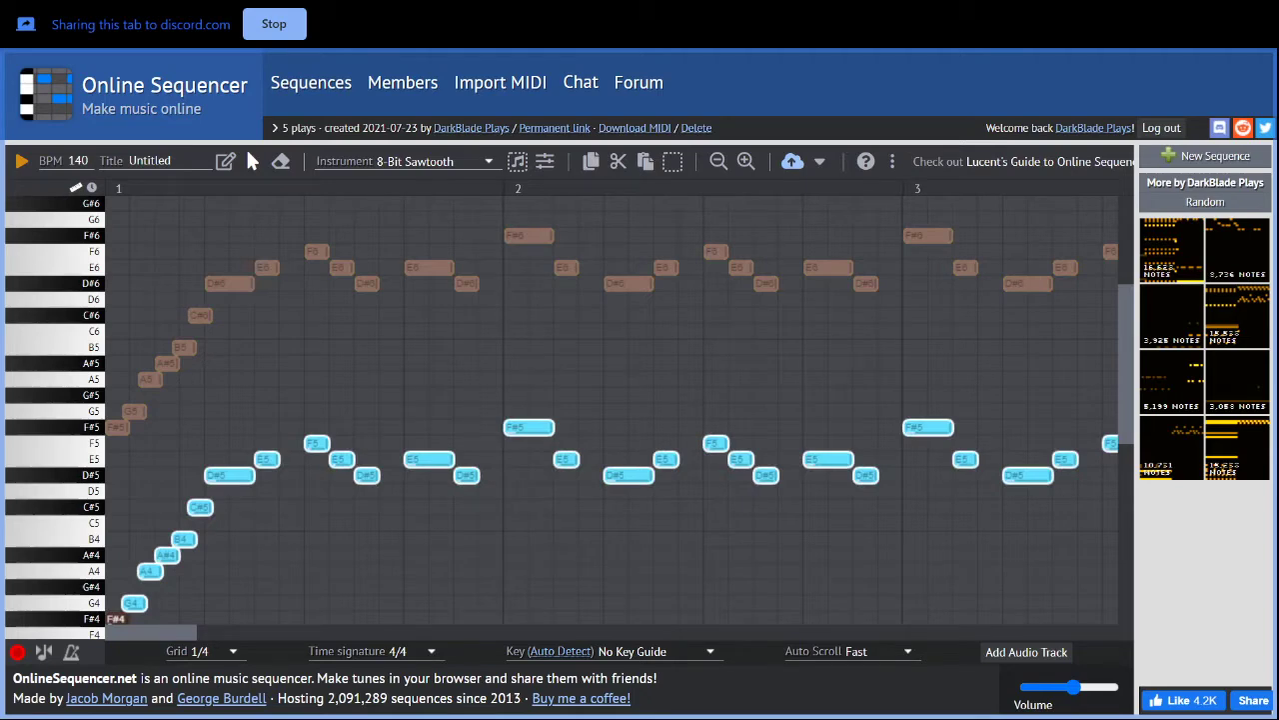
pyautogui.hotkey('ctrl', 'c')
pyautogui.hotkey('ctrl', 'v')
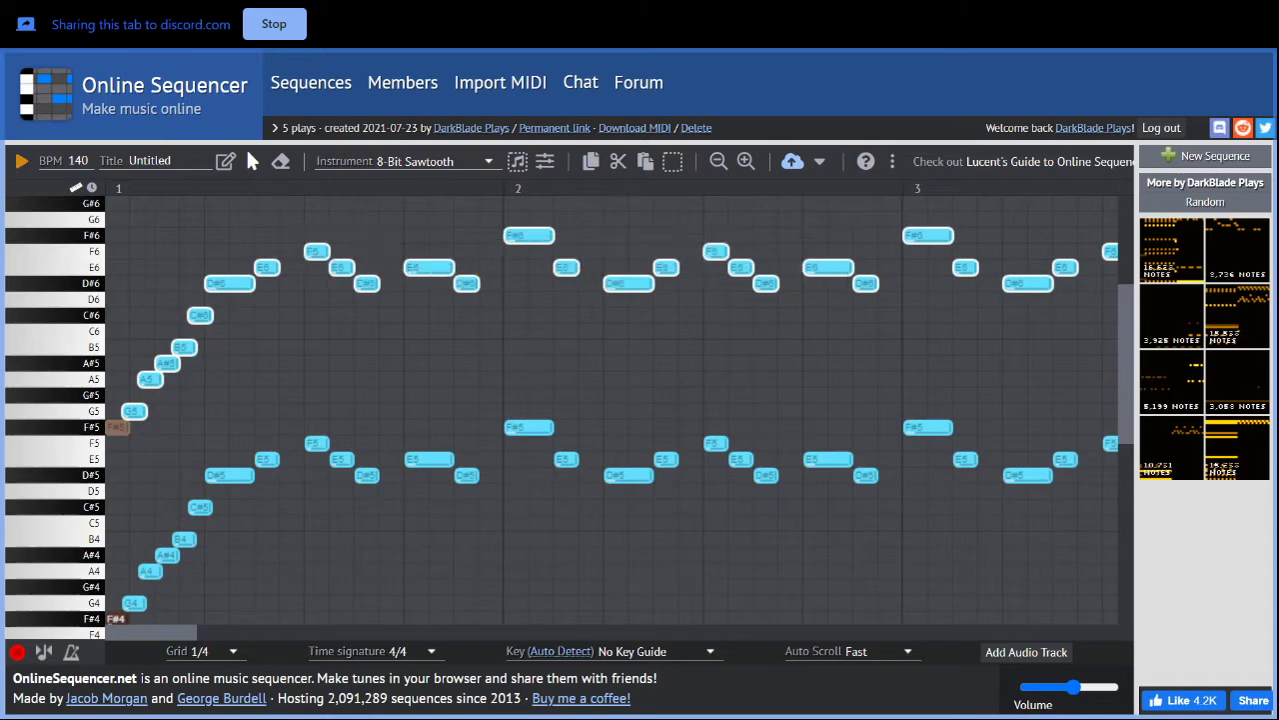
pyautogui.click(434, 161)
pyautogui.click(434, 370)
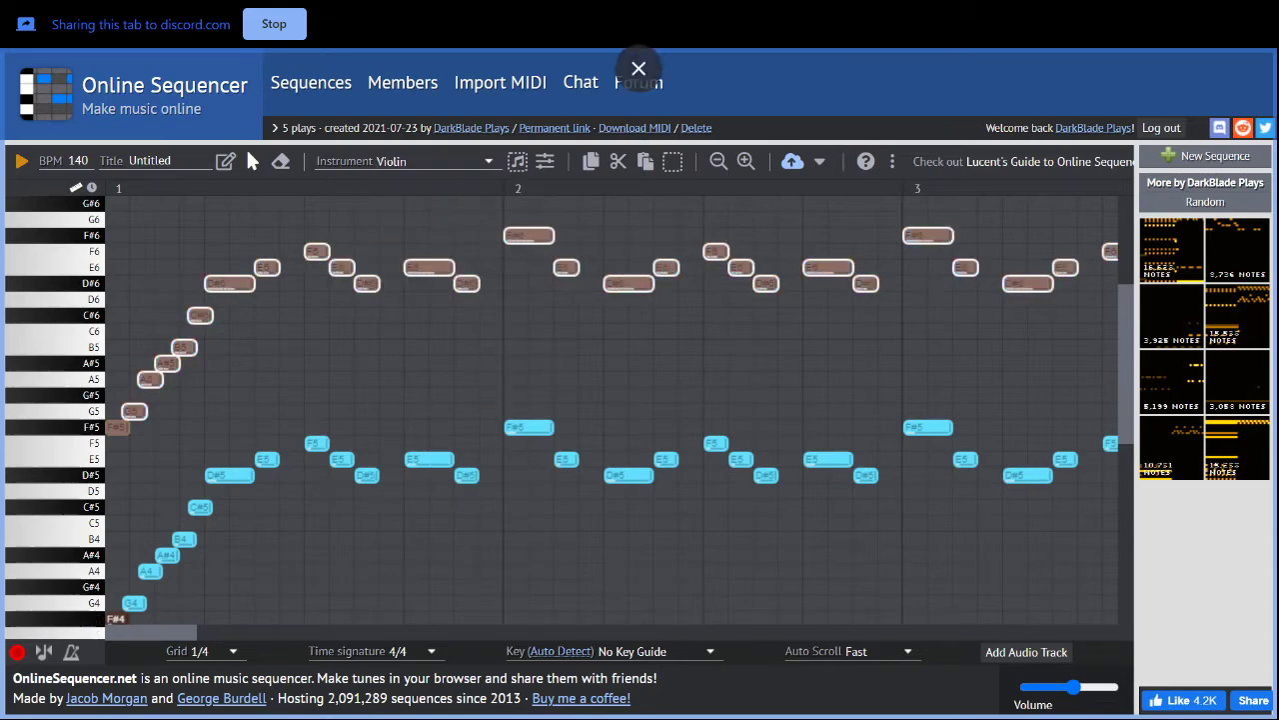
pyautogui.press('space')
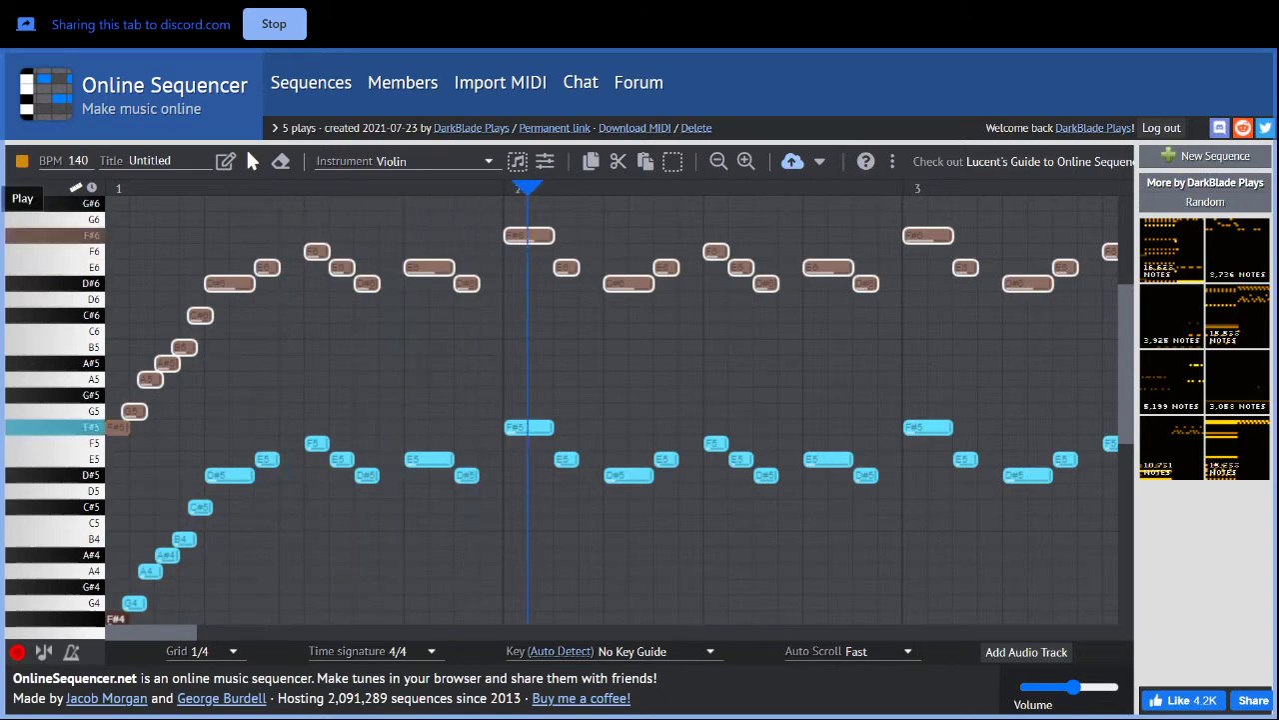
pyautogui.press('space')
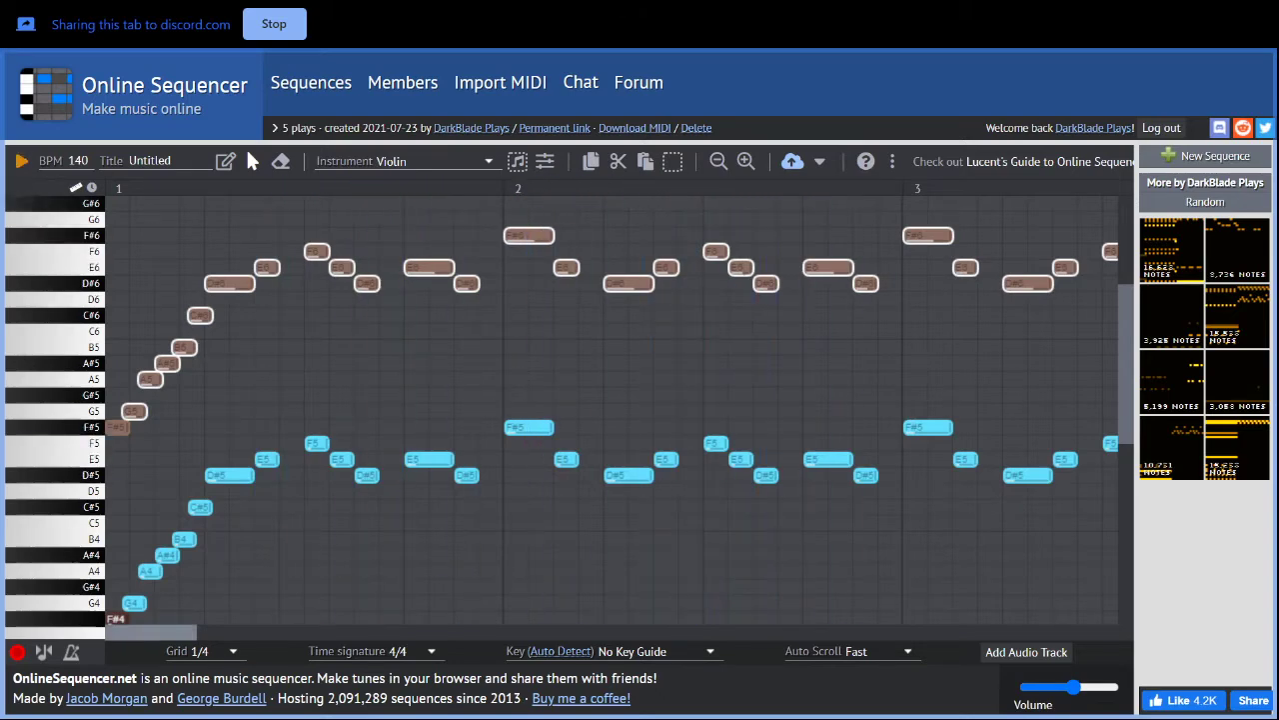
# - Duplicate the first Cello F#4 note in place, set the copy to 8-Bit Sawtooth and play back the opening bars
pyautogui.press('Escape')
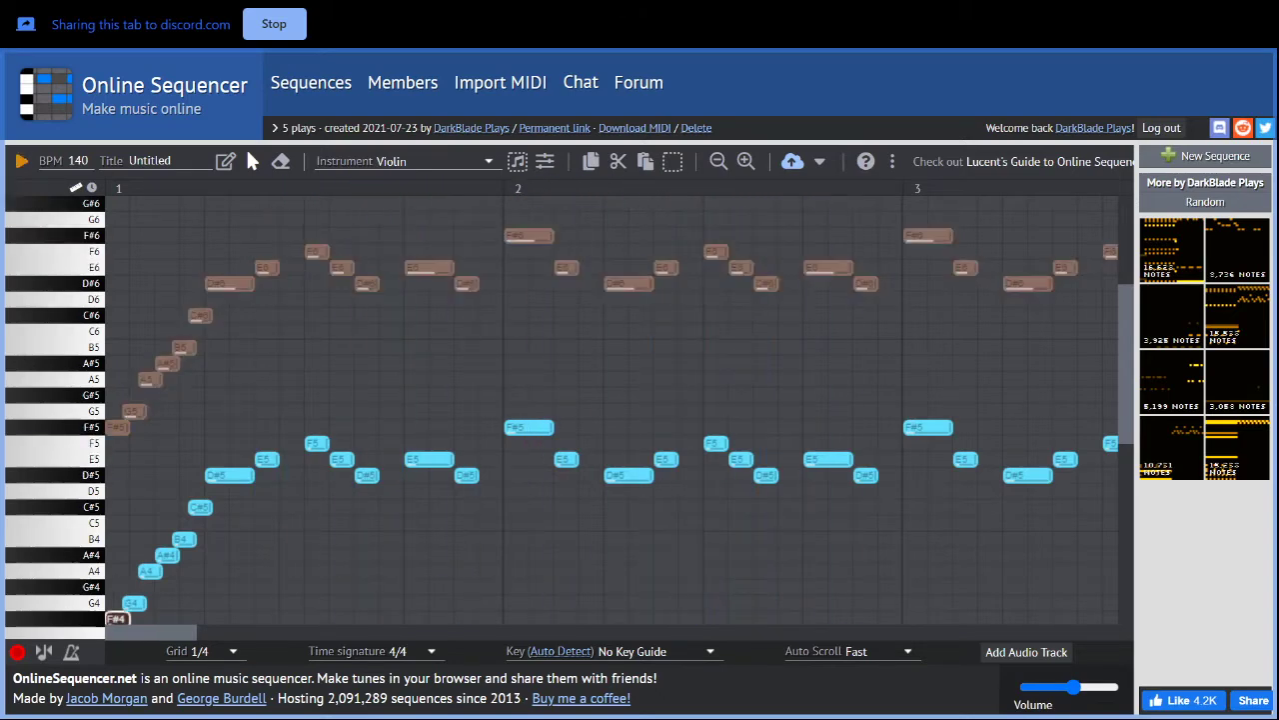
pyautogui.hotkey('ctrl', 'c')
pyautogui.hotkey('ctrl', 'v')
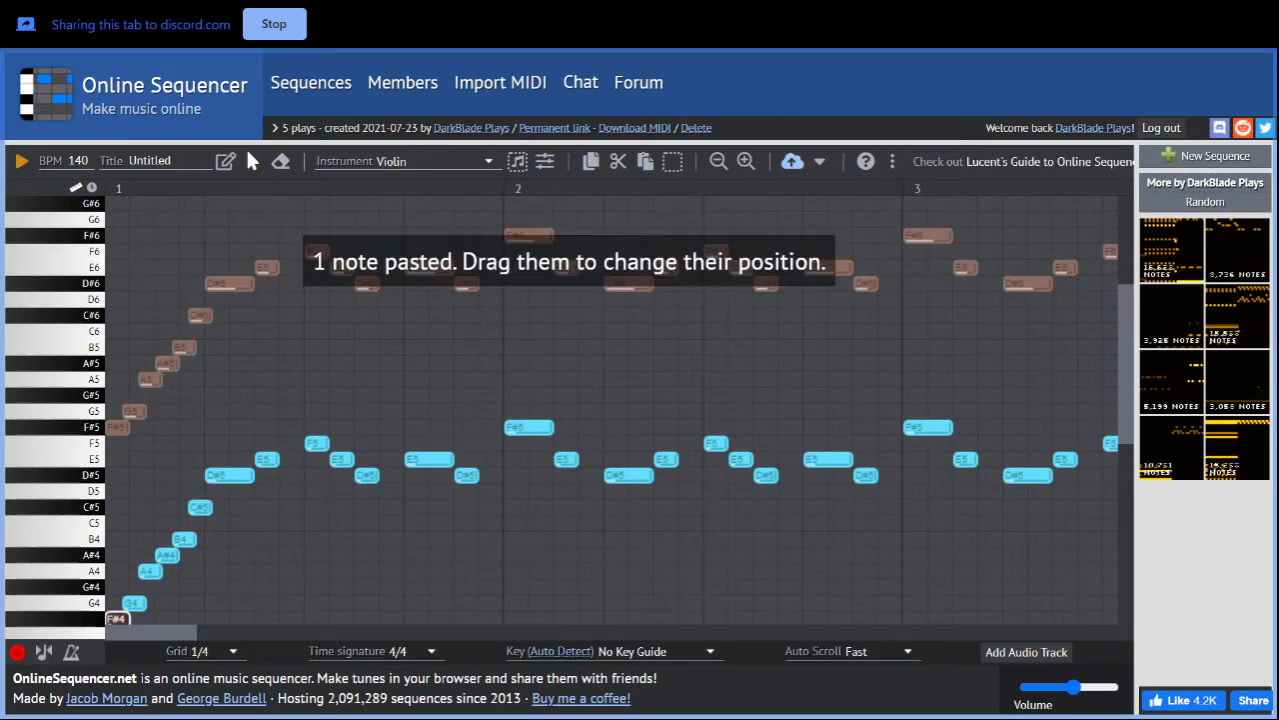
pyautogui.click(432, 161)
pyautogui.press('Down')
pyautogui.press('Down')
pyautogui.press('Down')
pyautogui.press('Return')
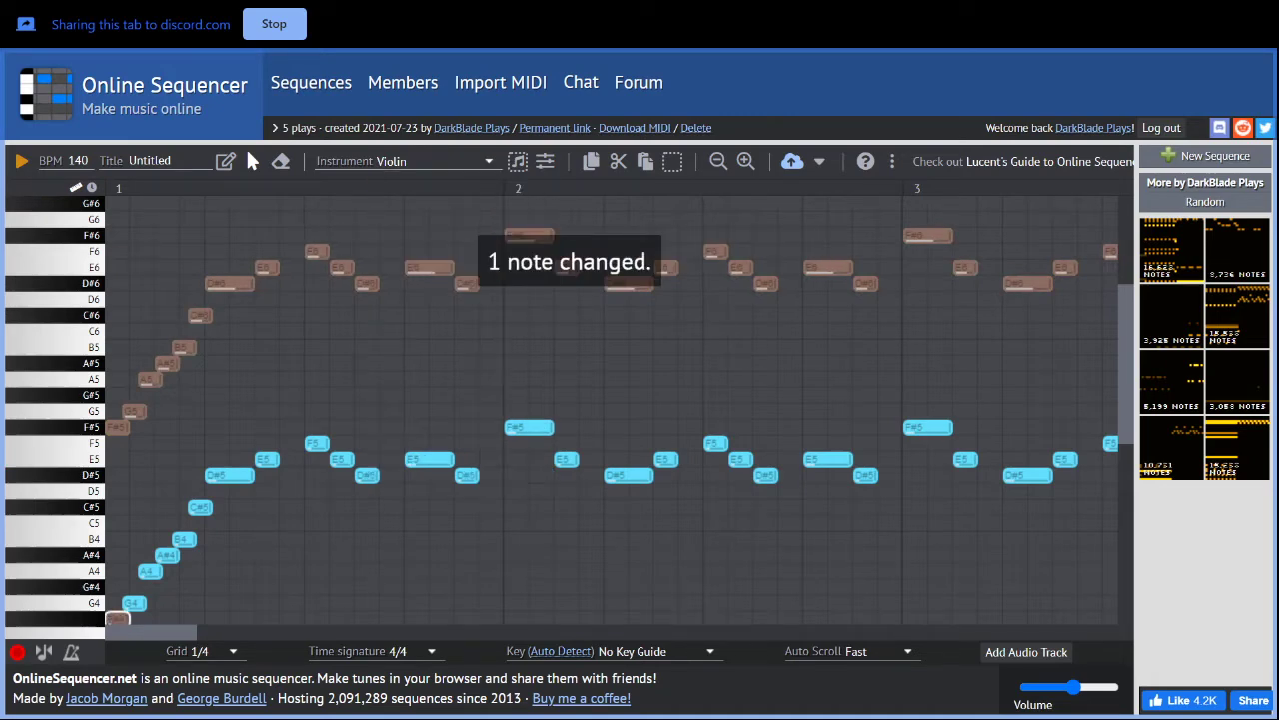
pyautogui.click(432, 161)
pyautogui.click(440, 266)
pyautogui.press('Escape')
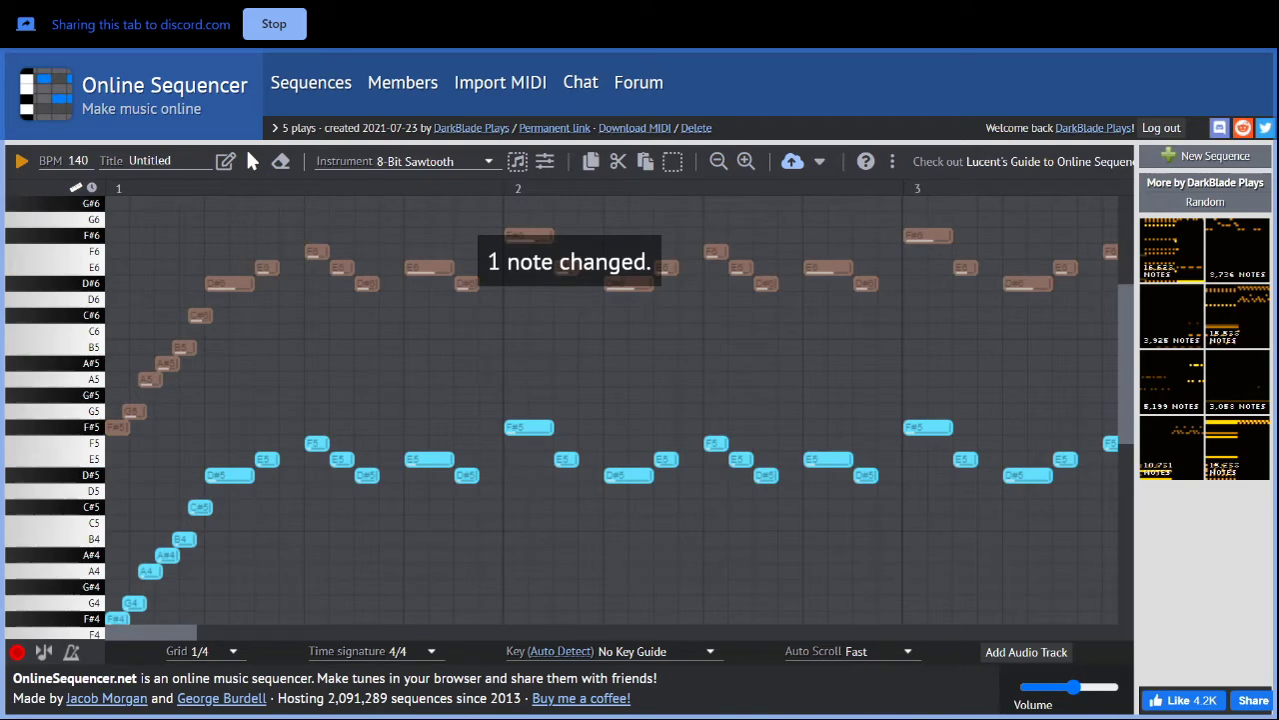
pyautogui.press('space')
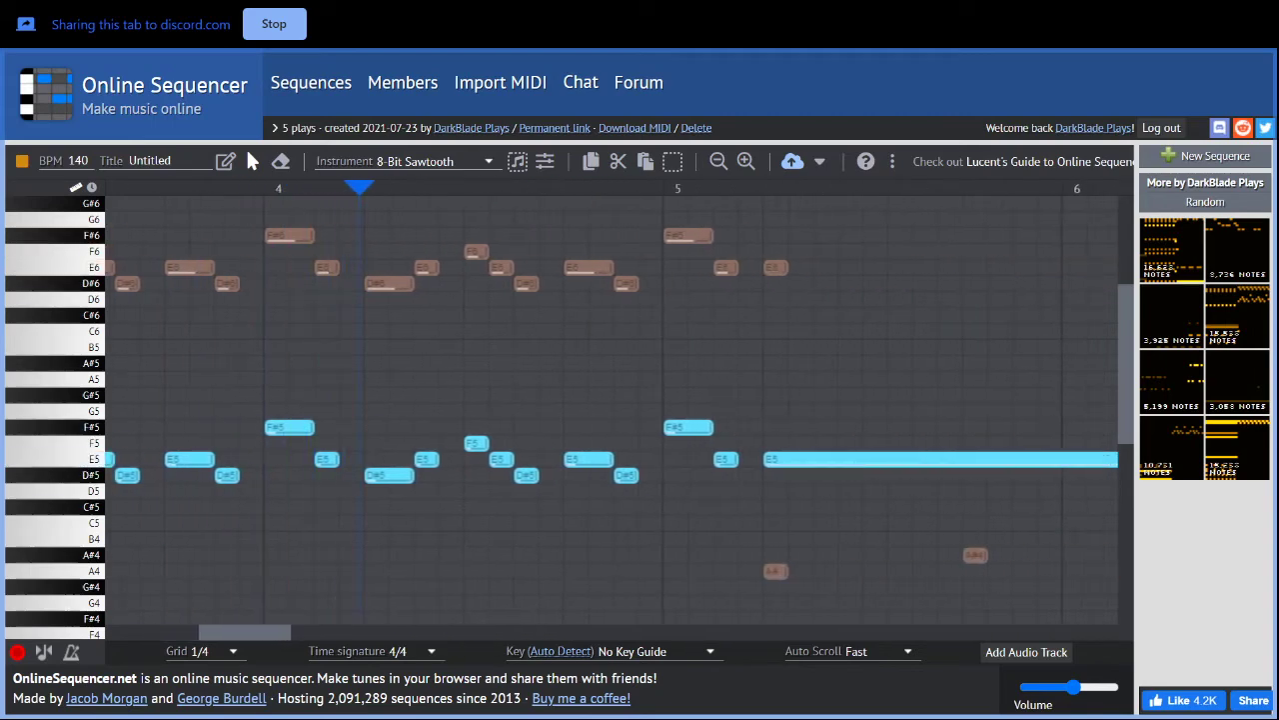
pyautogui.press('space')
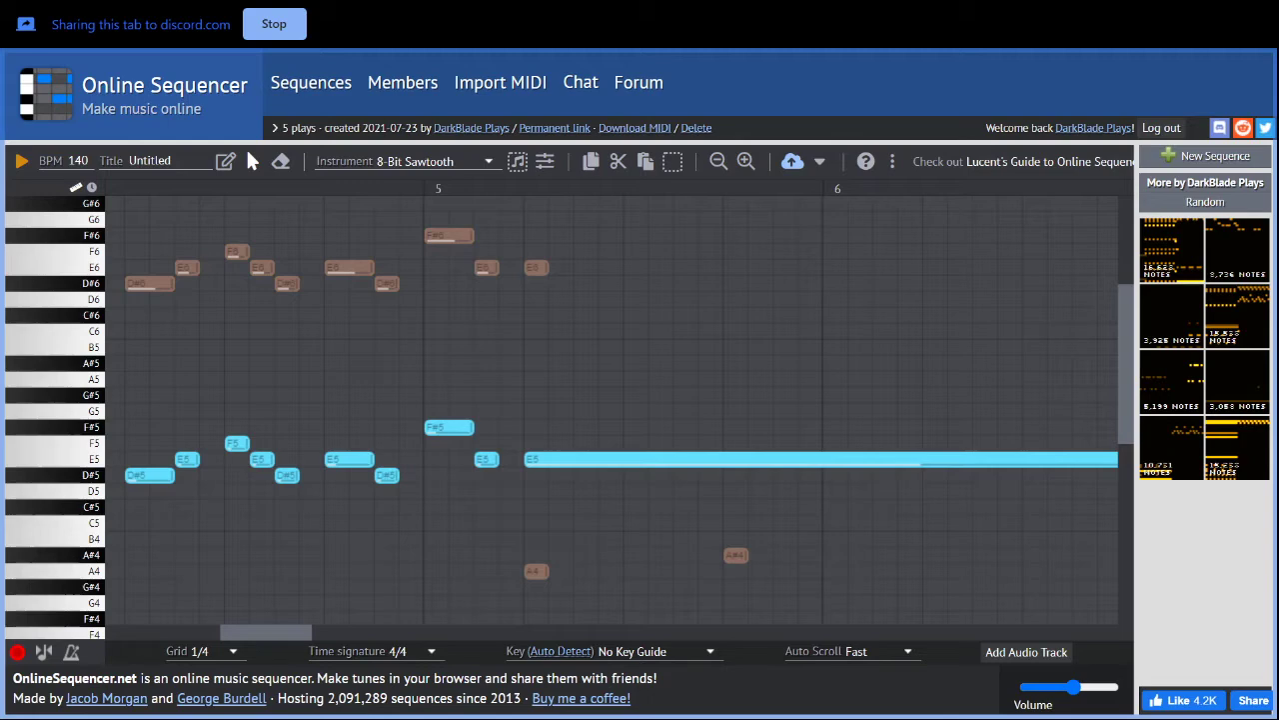
# - Look through the rest of the sequence up to bar 28 and save it online
pyautogui.hscroll(1, 612, 409)
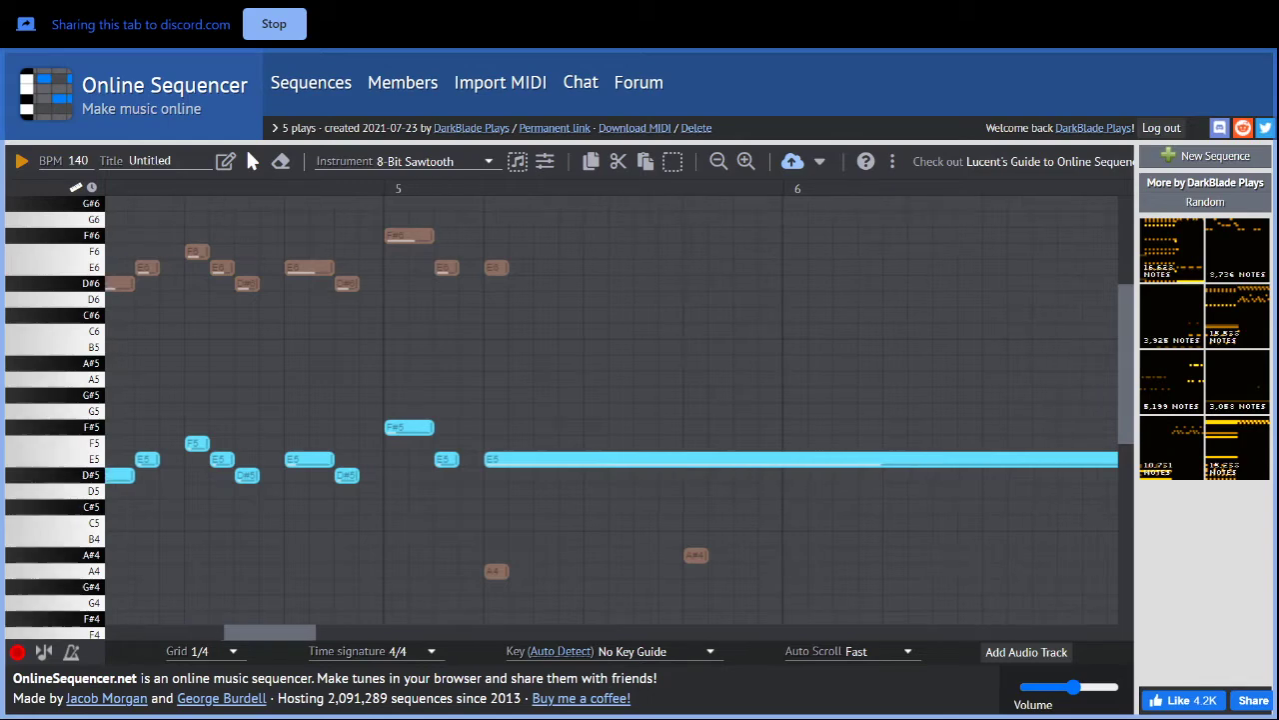
pyautogui.scroll(-1, 612, 410)
pyautogui.scroll(1, 612, 410)
pyautogui.hscroll(18, 612, 410)
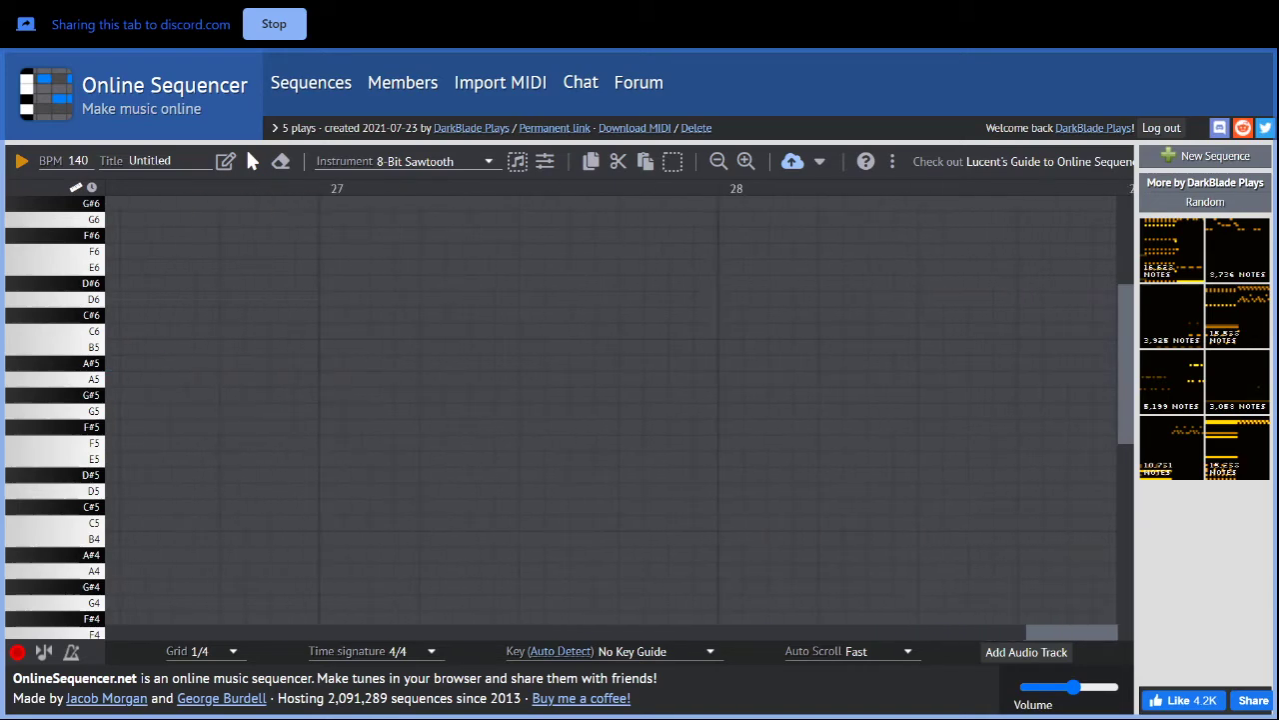
pyautogui.moveTo(1071, 632); pyautogui.dragTo(956, 632)
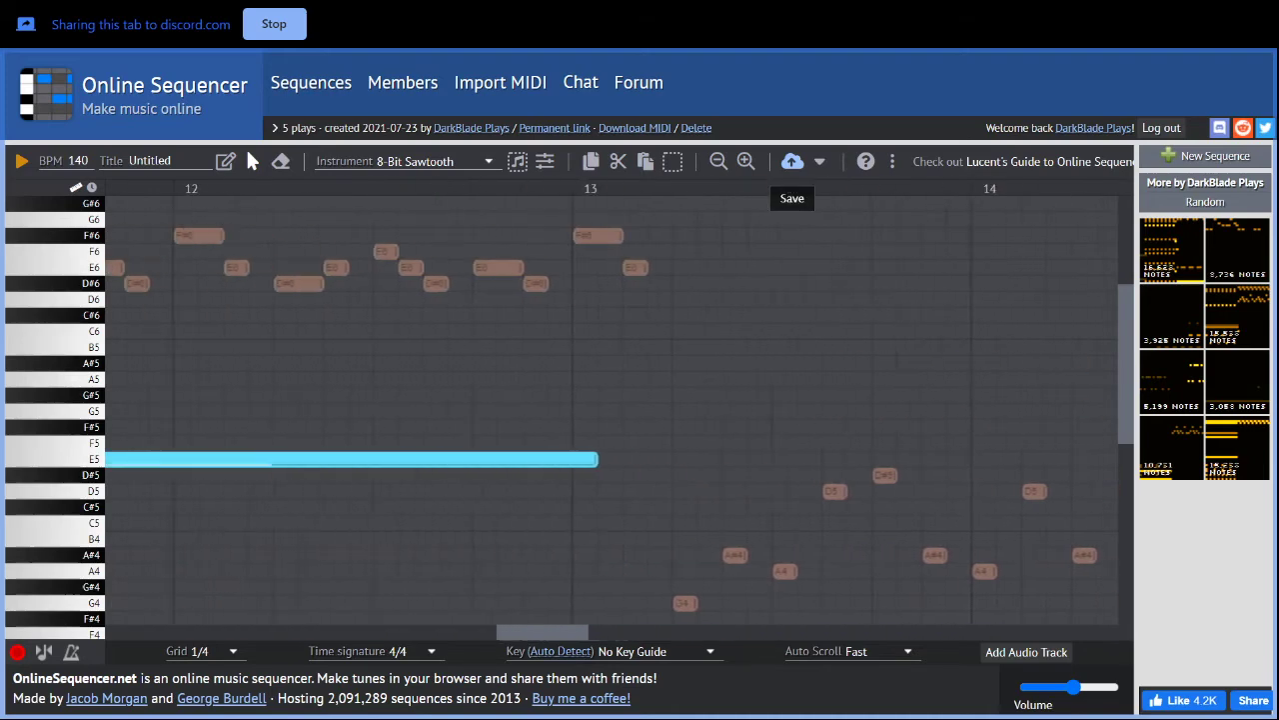
pyautogui.click(792, 162)
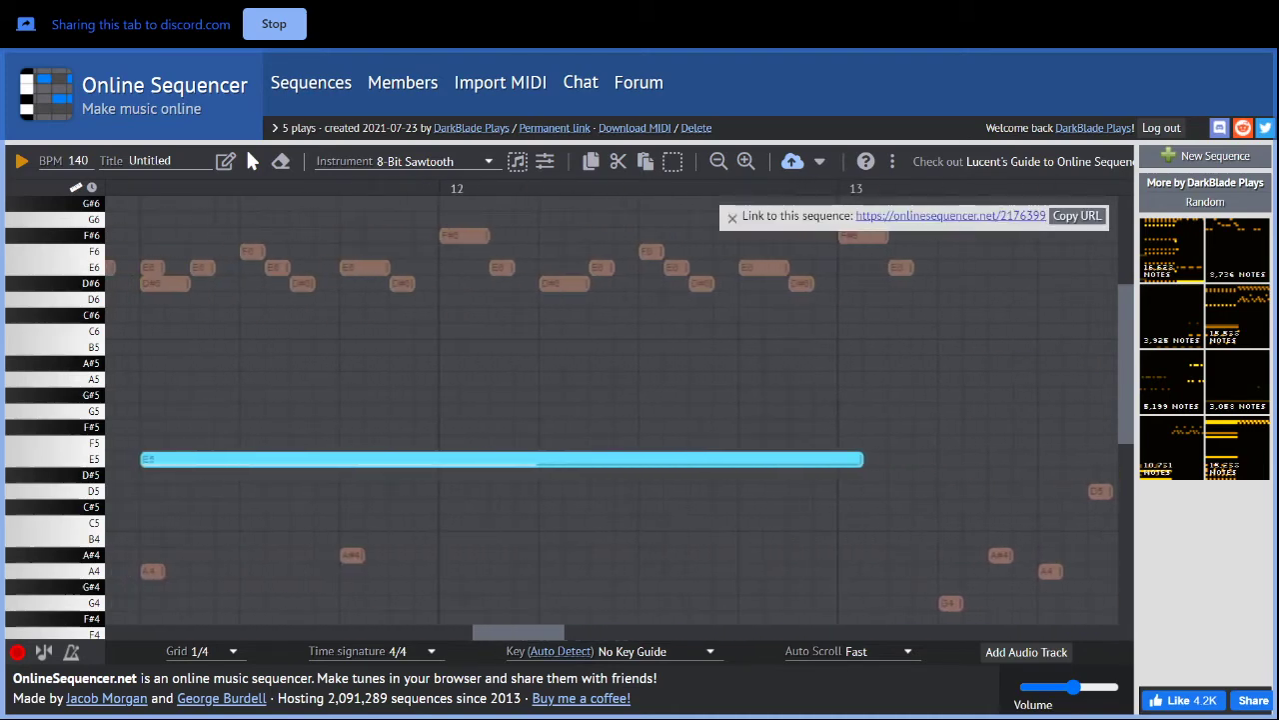
# - Go to the account's own profile and open the Untitled sequence created 2021-06-15 from its sequence list
pyautogui.click(1095, 128)
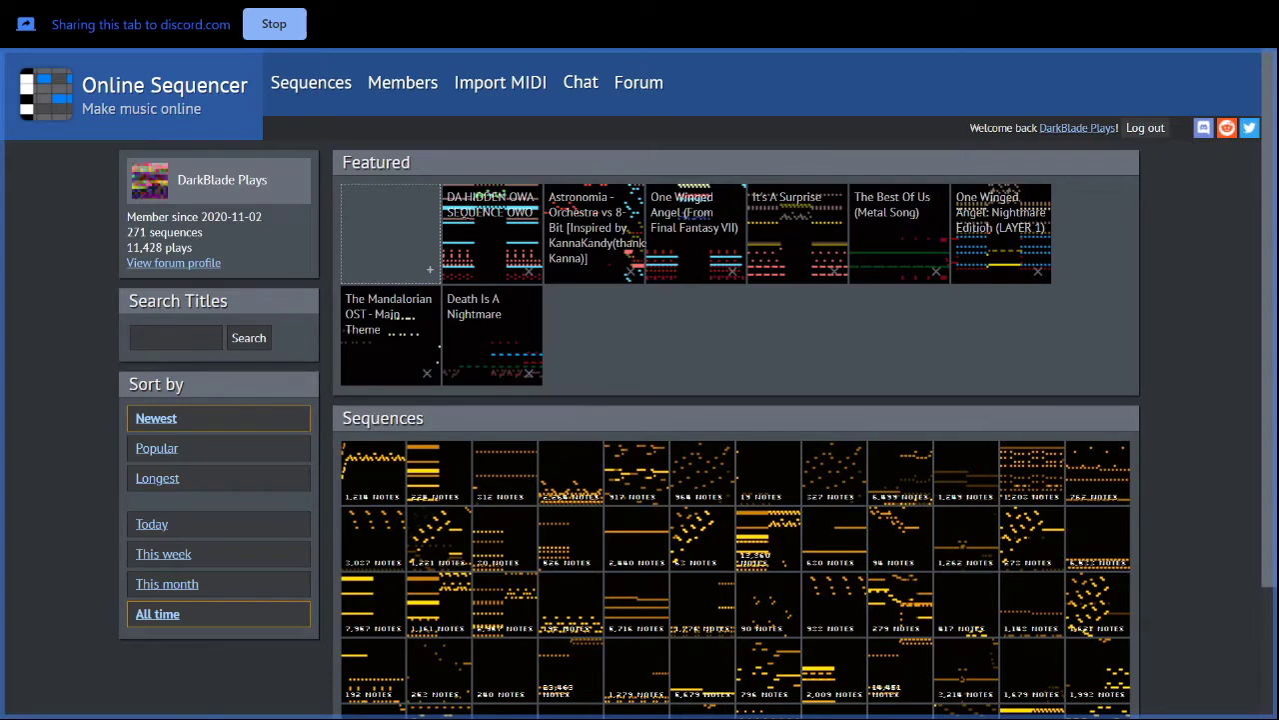
pyautogui.scroll(-2, 640, 400)
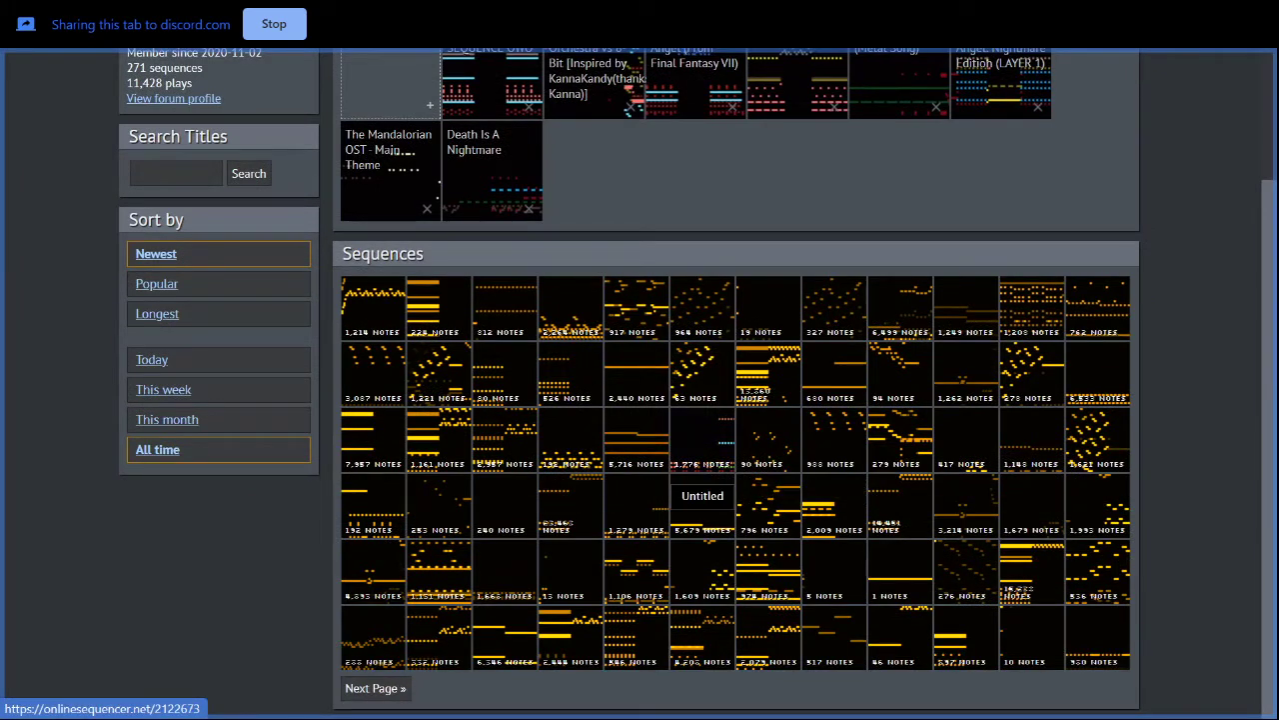
pyautogui.click(700, 459)
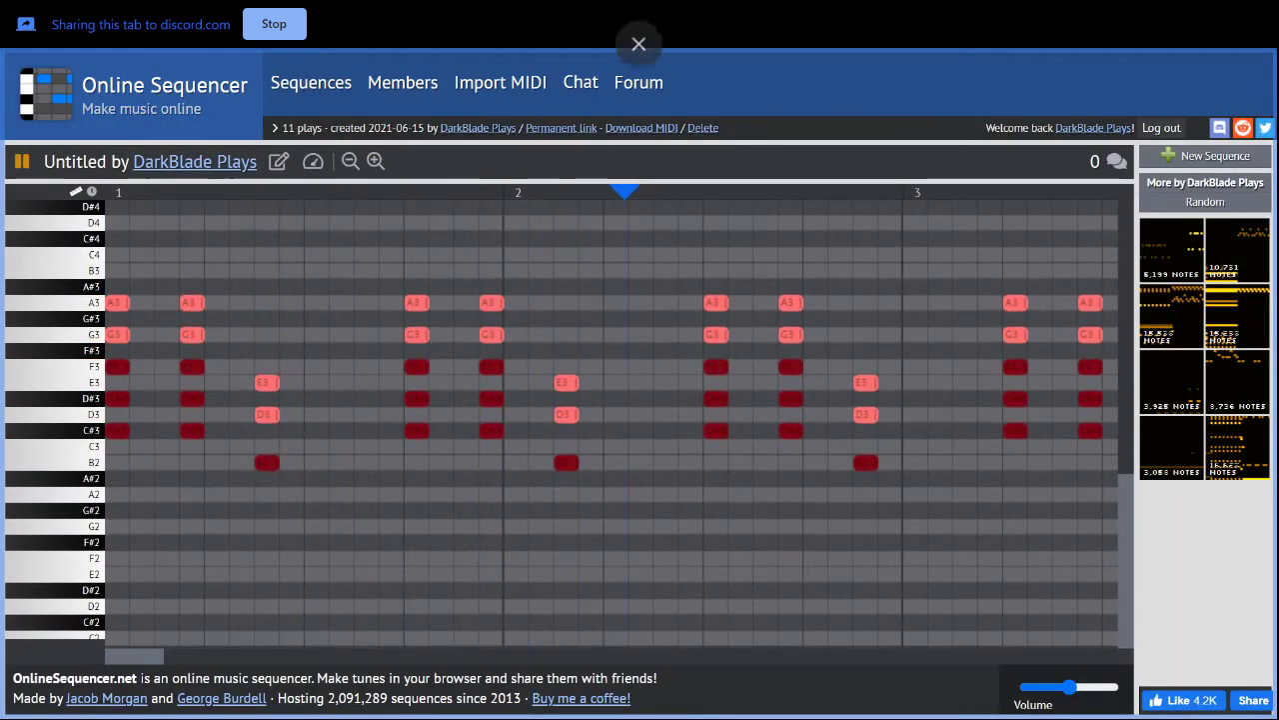
# - Return to the profile, open "(WIP) This Is Halloween - Epic Metal/Orchestra/8-Bit Version" and play it
pyautogui.click(195, 162)
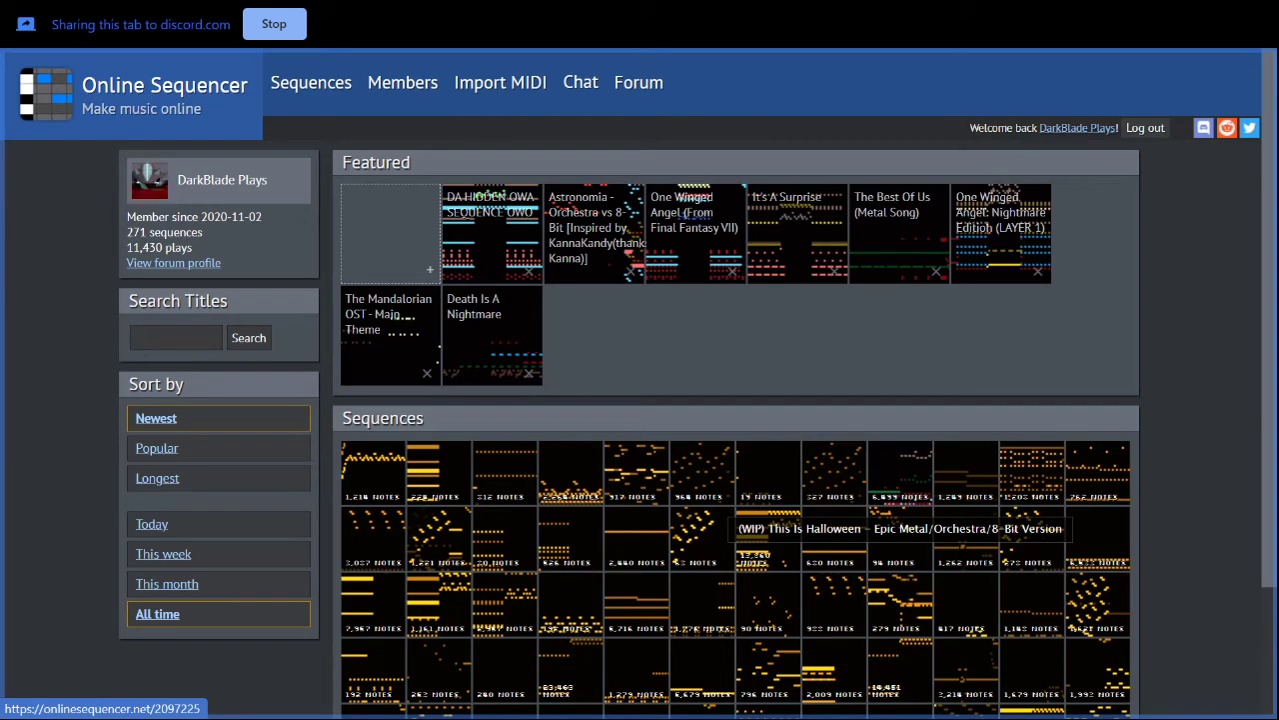
pyautogui.click(748, 512)
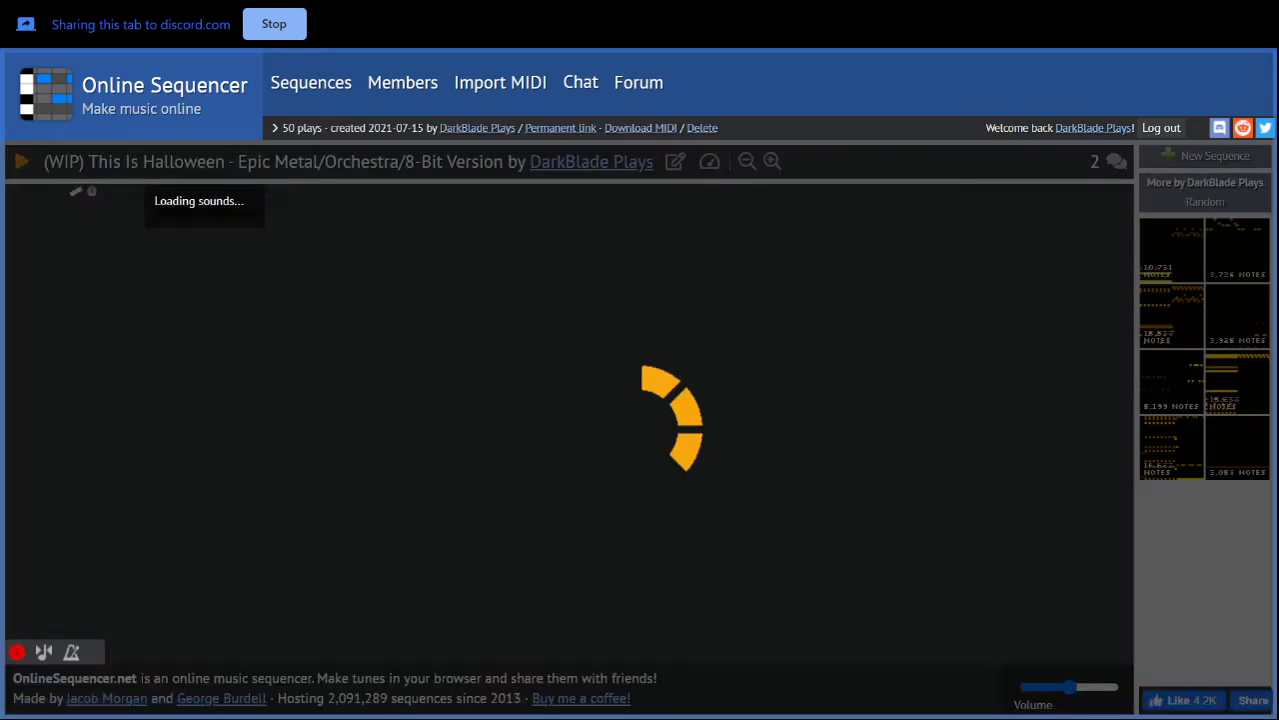
pyautogui.press('space')
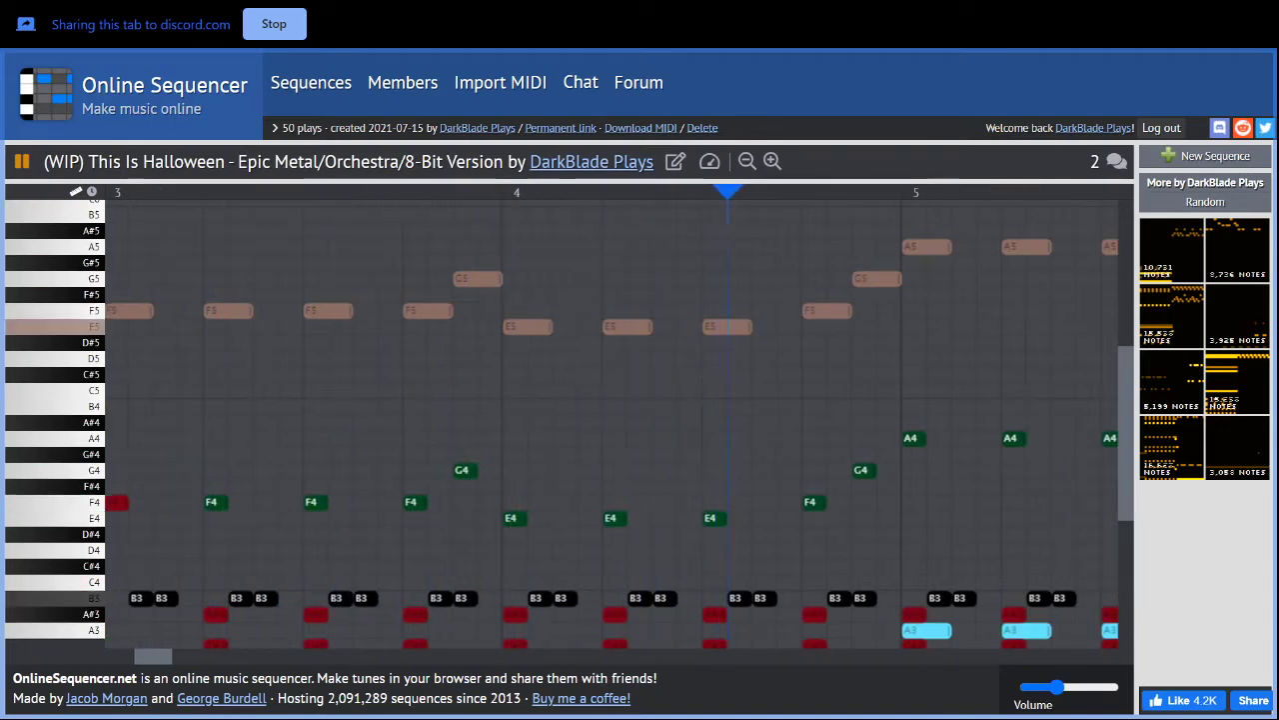
# - Examine the lower notes around bars 5 to 7 while the This Is Halloween sequence plays
pyautogui.press('Right')
pyautogui.press('Right')
pyautogui.press('Right')
pyautogui.press('Right')
pyautogui.press('Right')
pyautogui.press('Right')
pyautogui.press('Right')
pyautogui.press('Right')
pyautogui.press('Right')
pyautogui.press('Right')
pyautogui.press('Right')
pyautogui.press('Right')
pyautogui.press('Right')
pyautogui.press('Right')
pyautogui.press('Down')
pyautogui.press('Down')
pyautogui.press('Down')
pyautogui.press('Down')
pyautogui.press('Down')
pyautogui.press('Down')
pyautogui.press('Down')
pyautogui.press('Right')
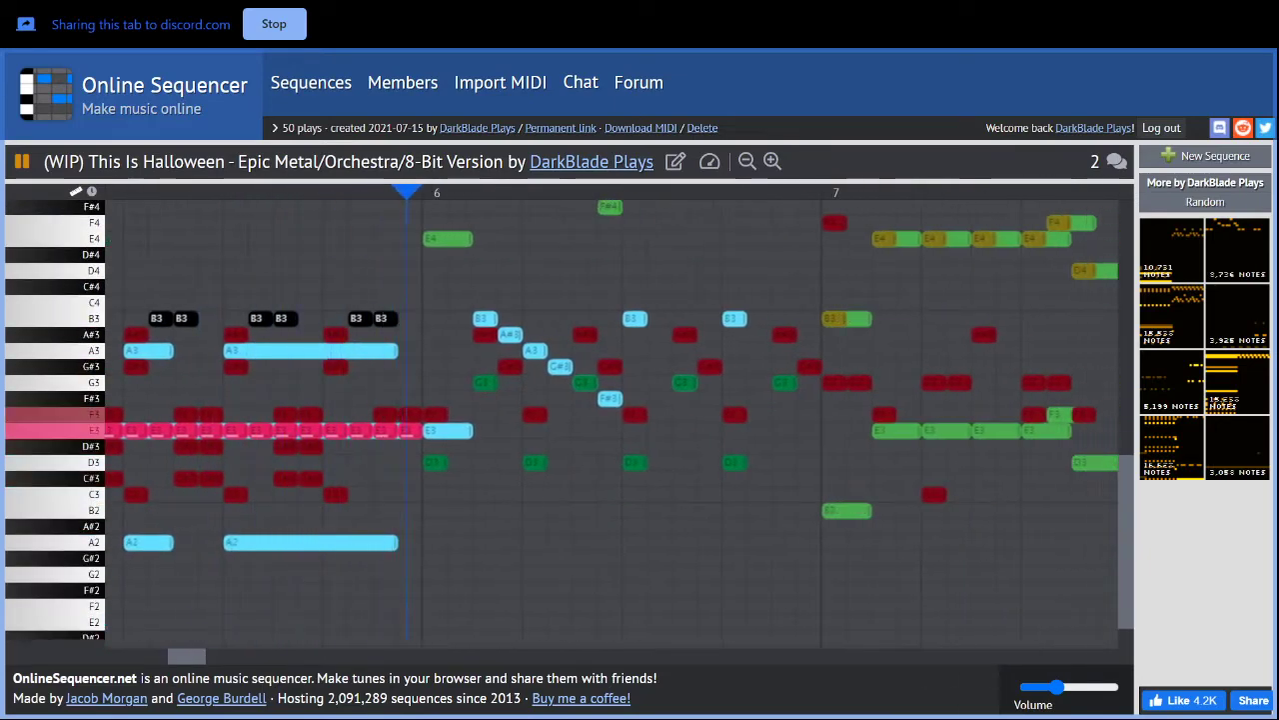
# - Read the comments on the This Is Halloween sequence, close them and keep following the notes around bar 8
pyautogui.click(1117, 161)
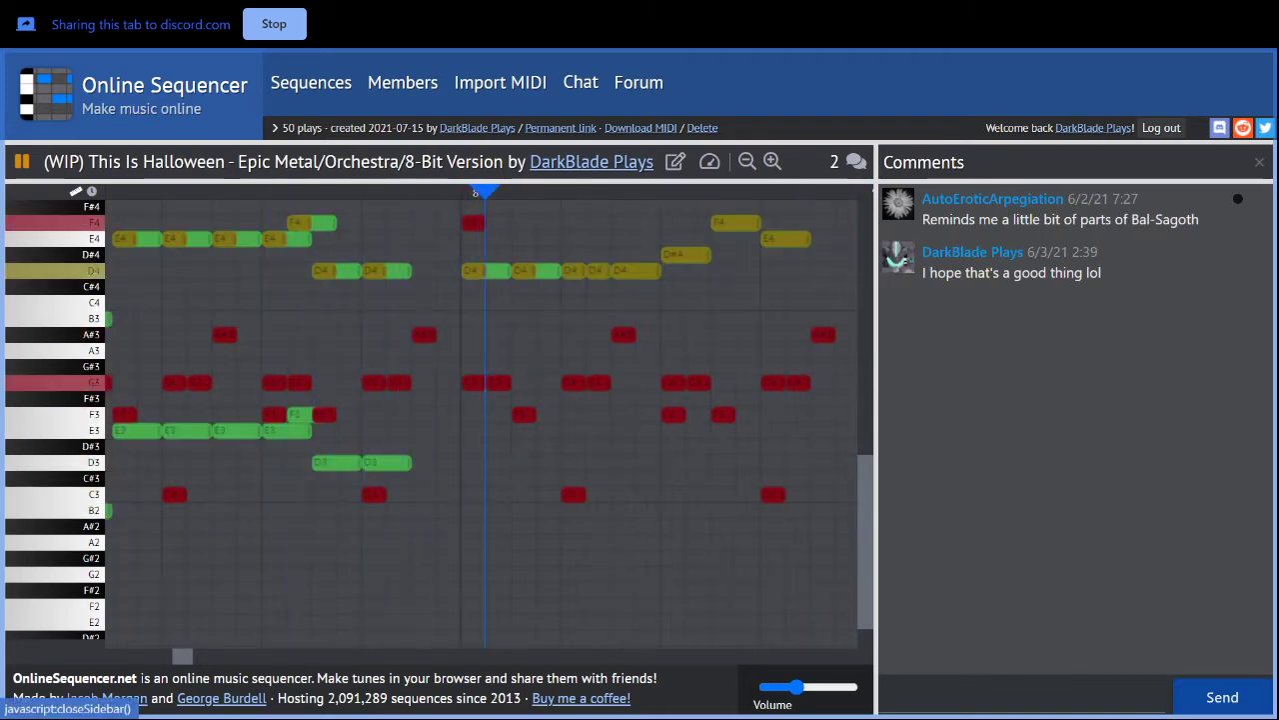
pyautogui.click(1259, 162)
pyautogui.scroll(1, 612, 420)
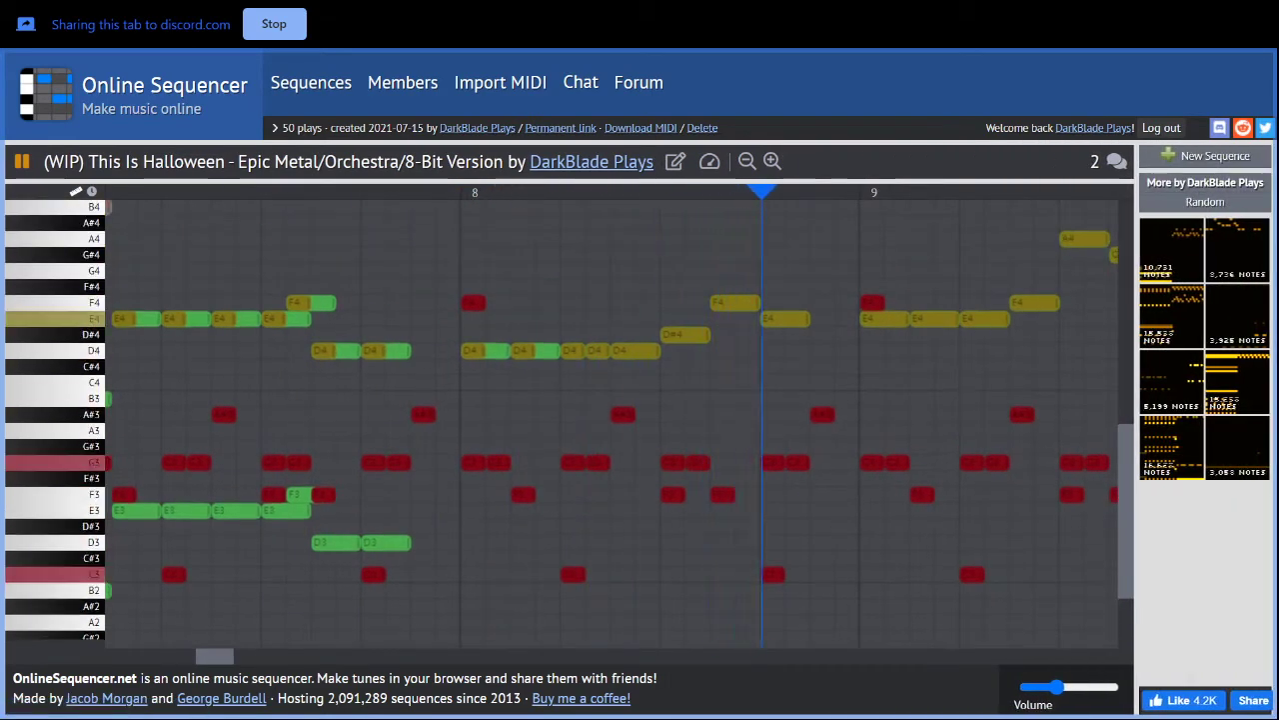